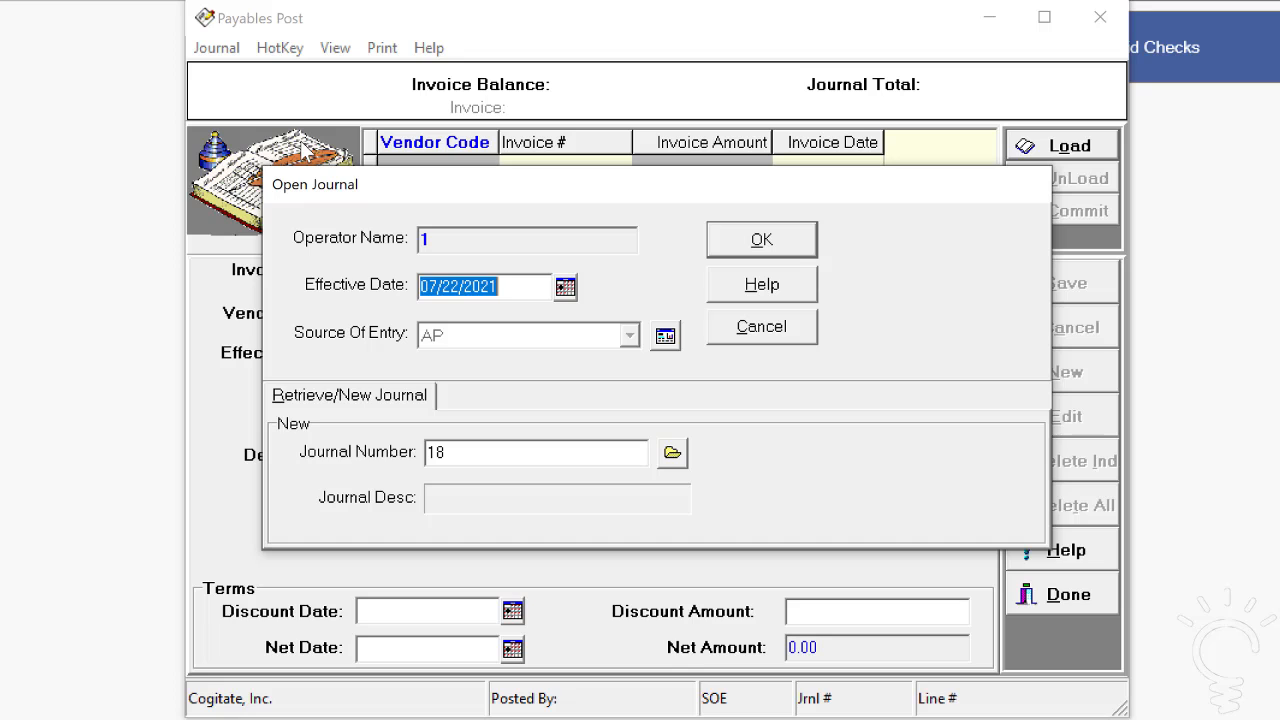
Open payables journal 18 with effective date 07/22/2021 and date the new invoice for vendor ABSAUT 07/12/2021
click(716, 242)
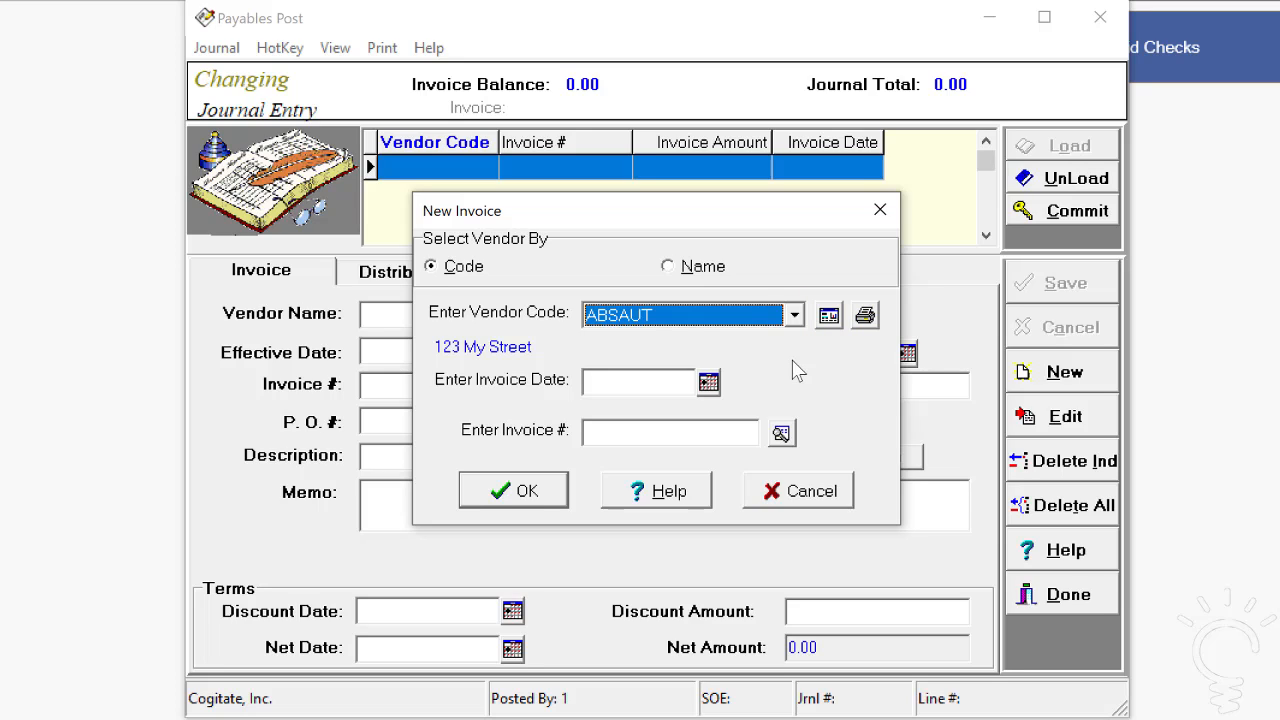
click(624, 387)
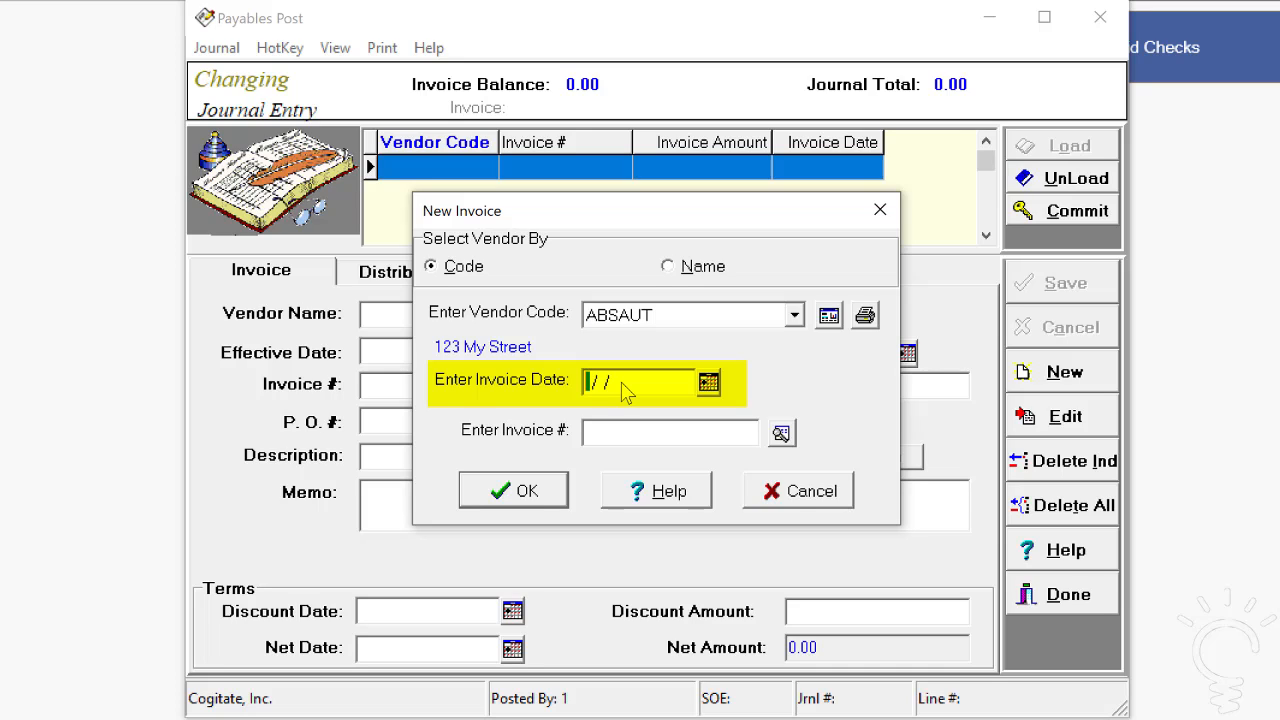
text(7/)
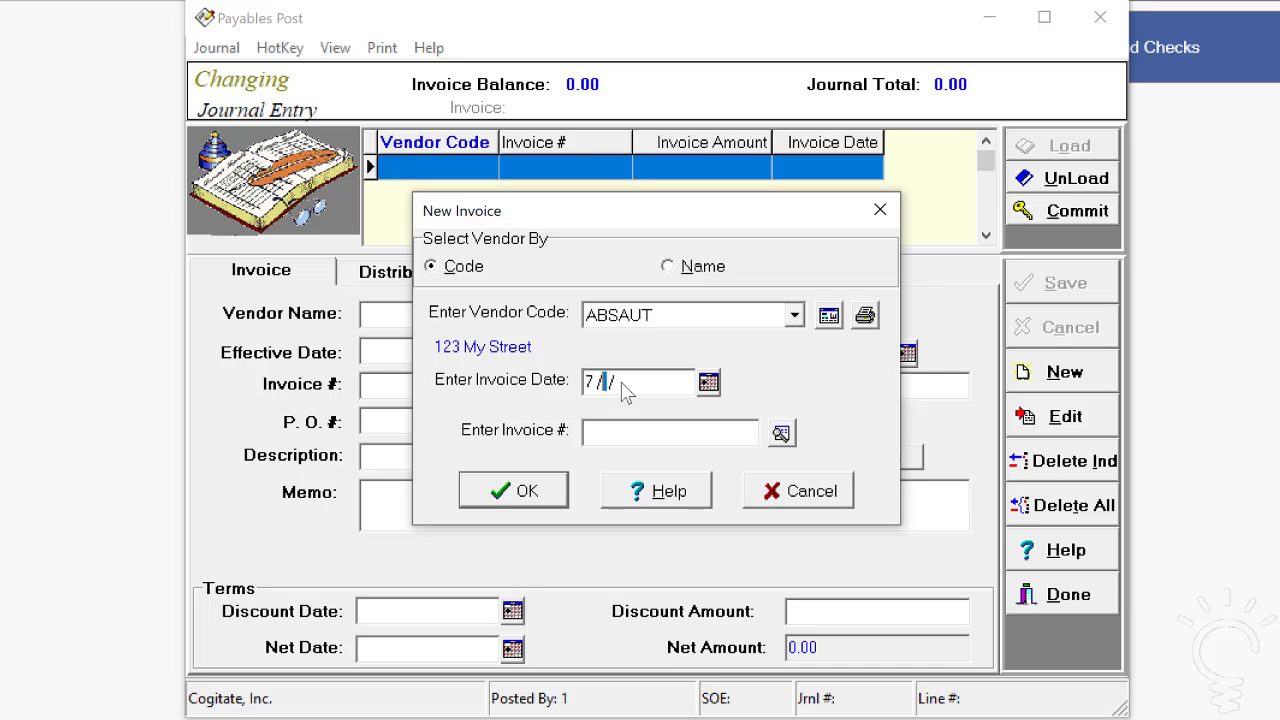
text(12/2021)
key(Tab)
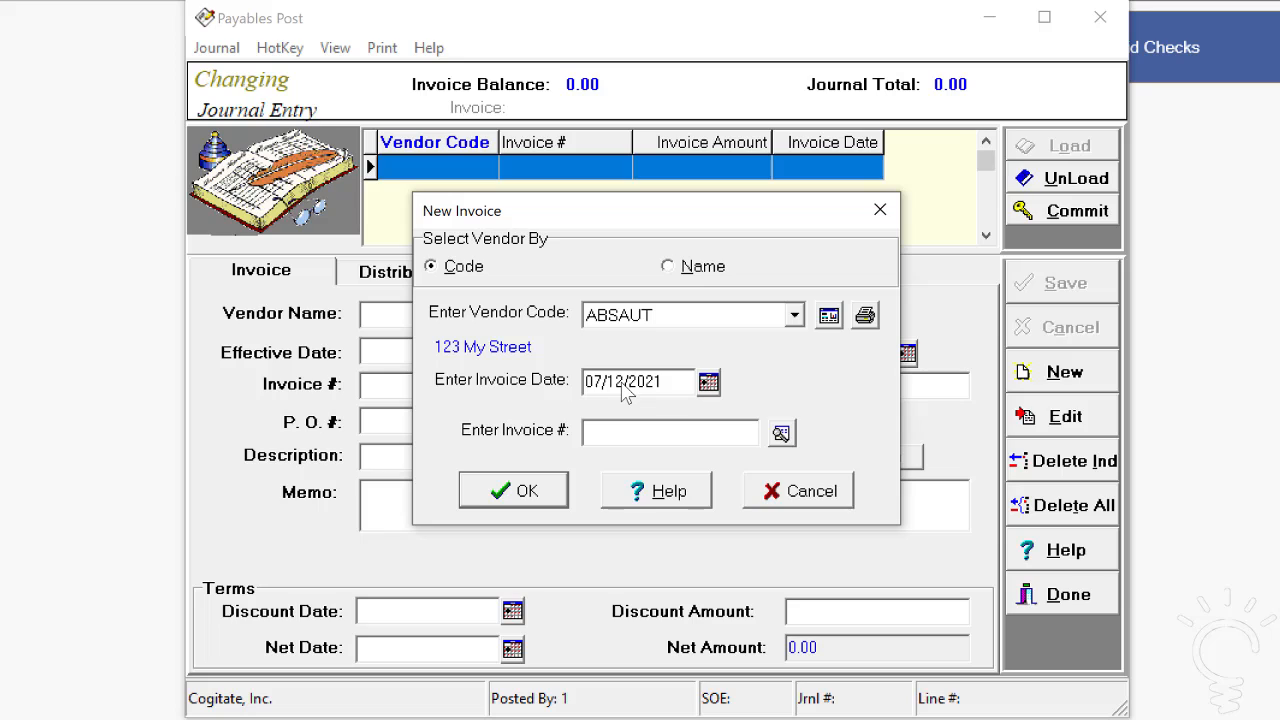
Retrieve the vendor's last invoice number, change it to 12-323 and accept the new invoice
click(781, 434)
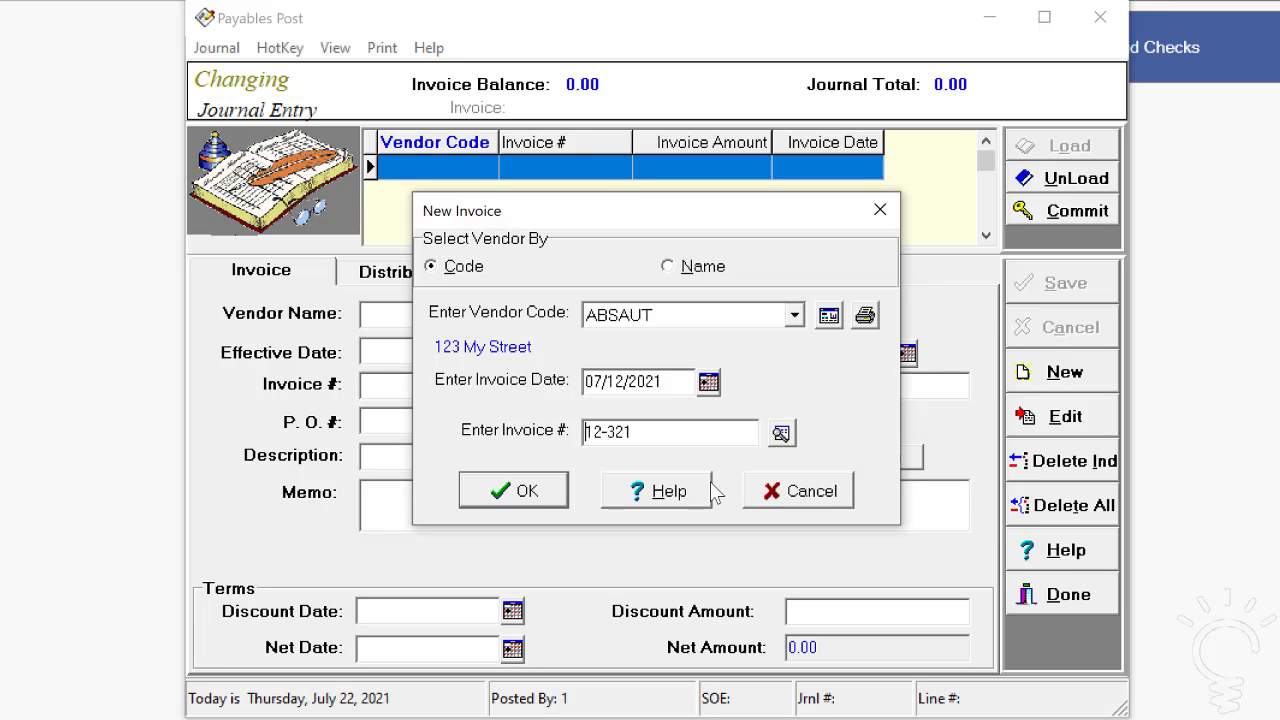
click(645, 432)
key(BackSpace)
text(3)
click(544, 490)
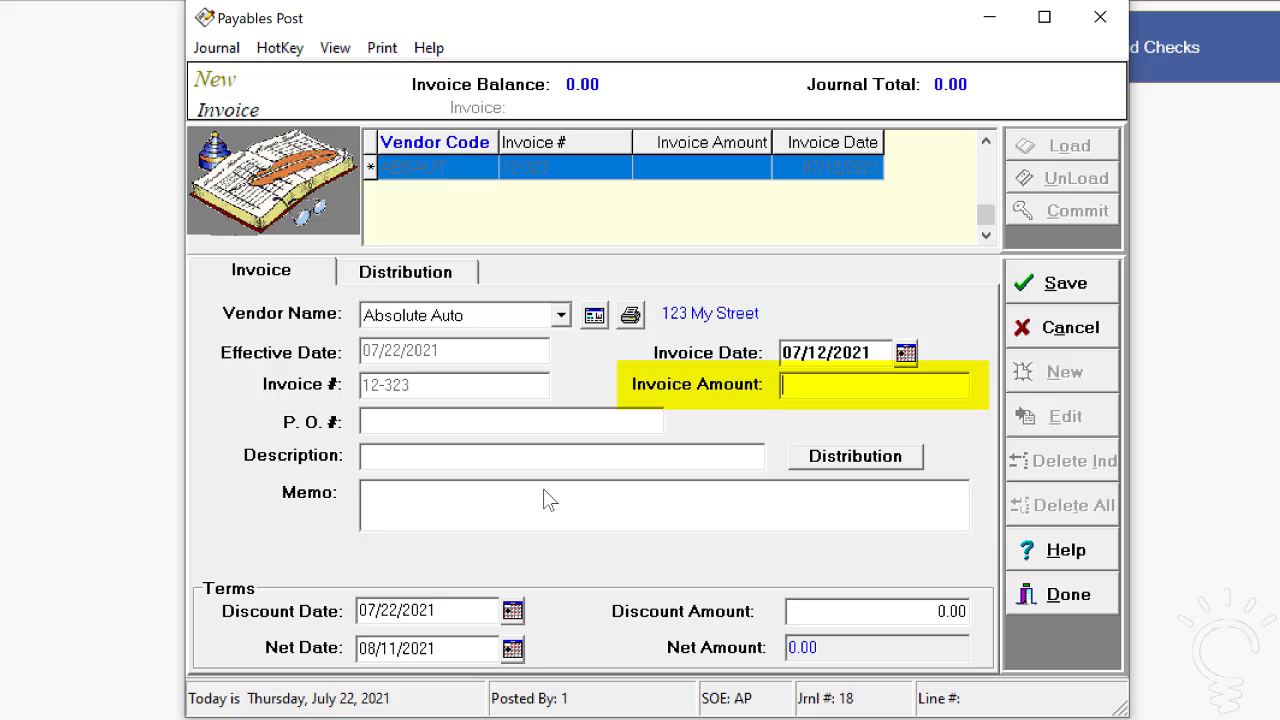
Set the invoice amount to 4.23 and enter the description "New overhead light"
text(4.23)
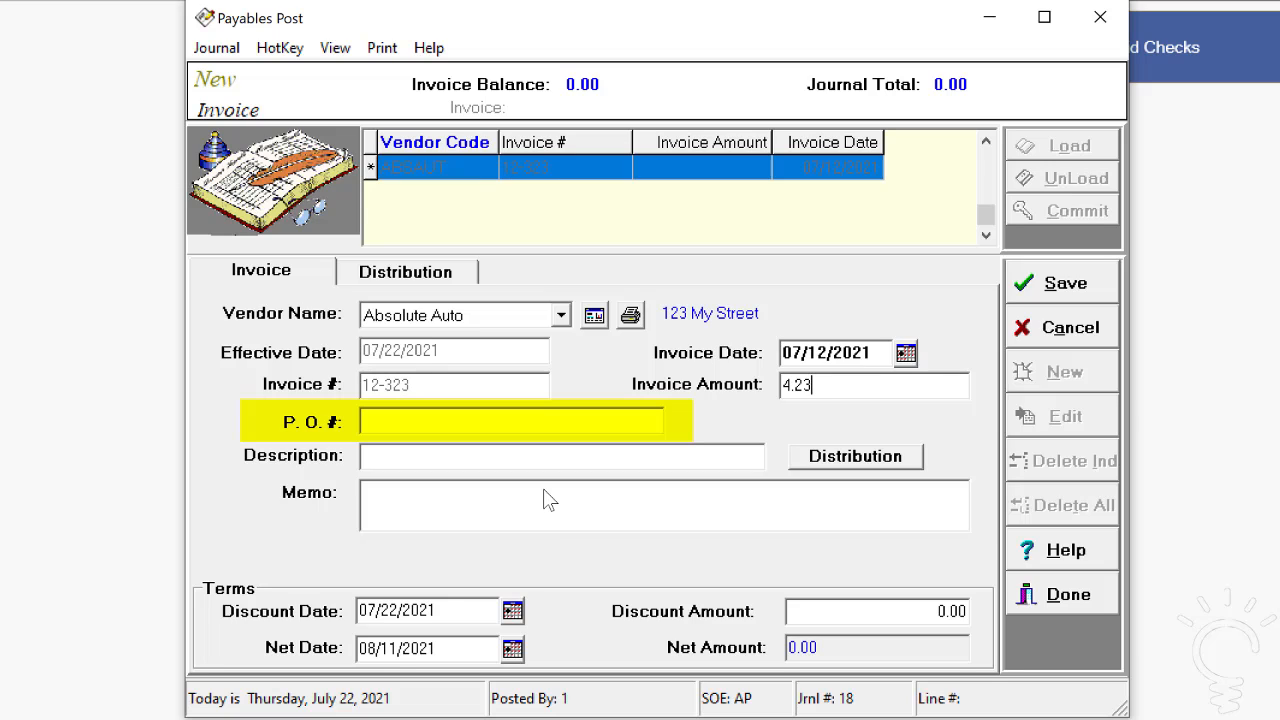
click(480, 457)
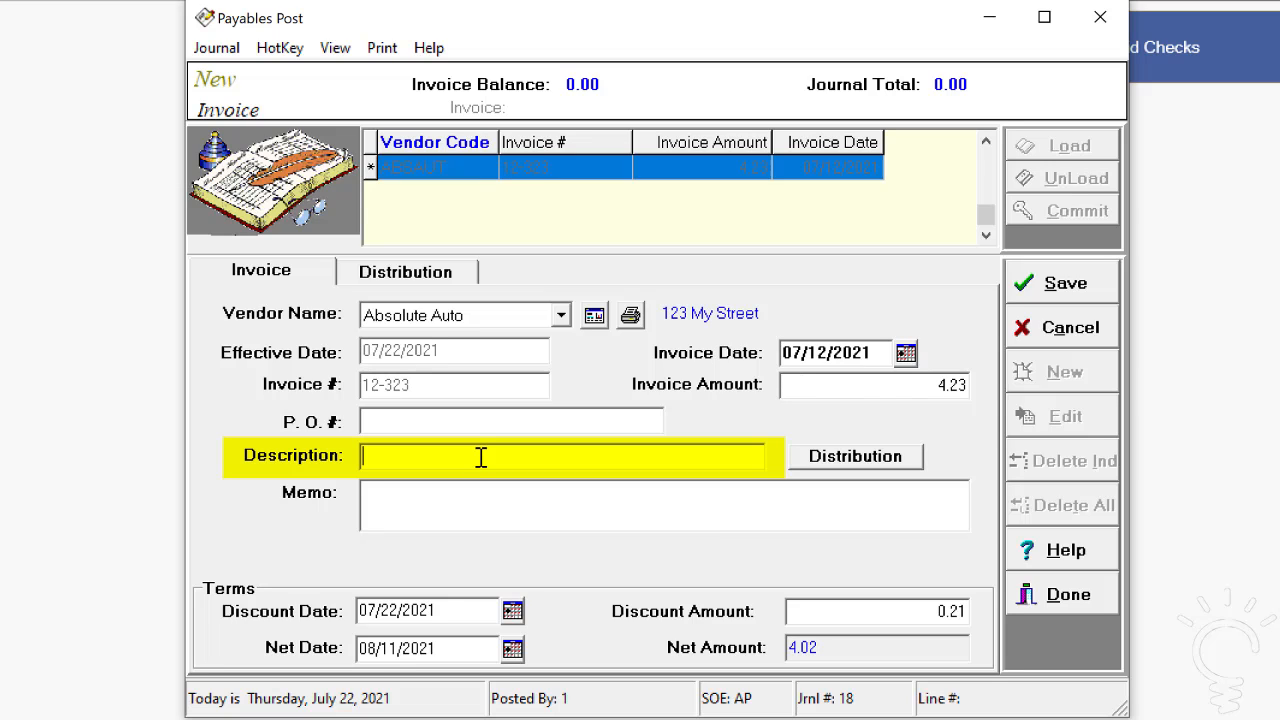
text(New overha)
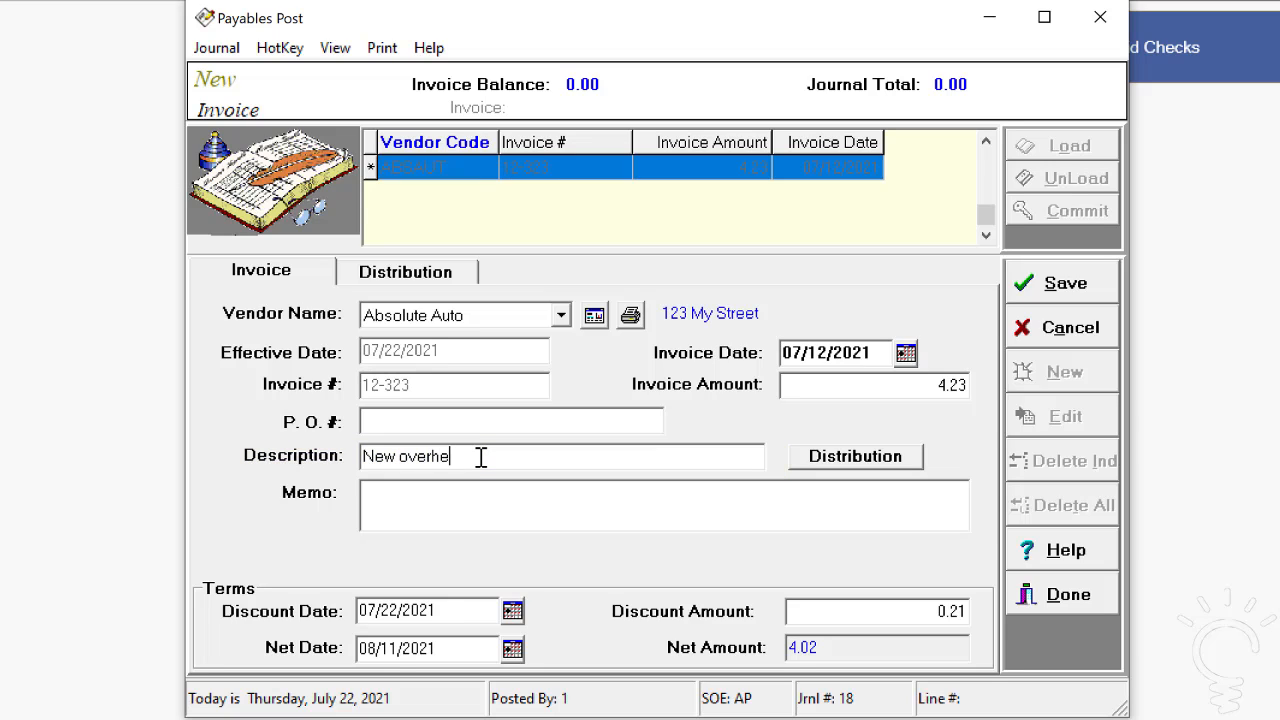
text(ead light)
Set the invoice's discount amount to 0 in the terms
click(906, 607)
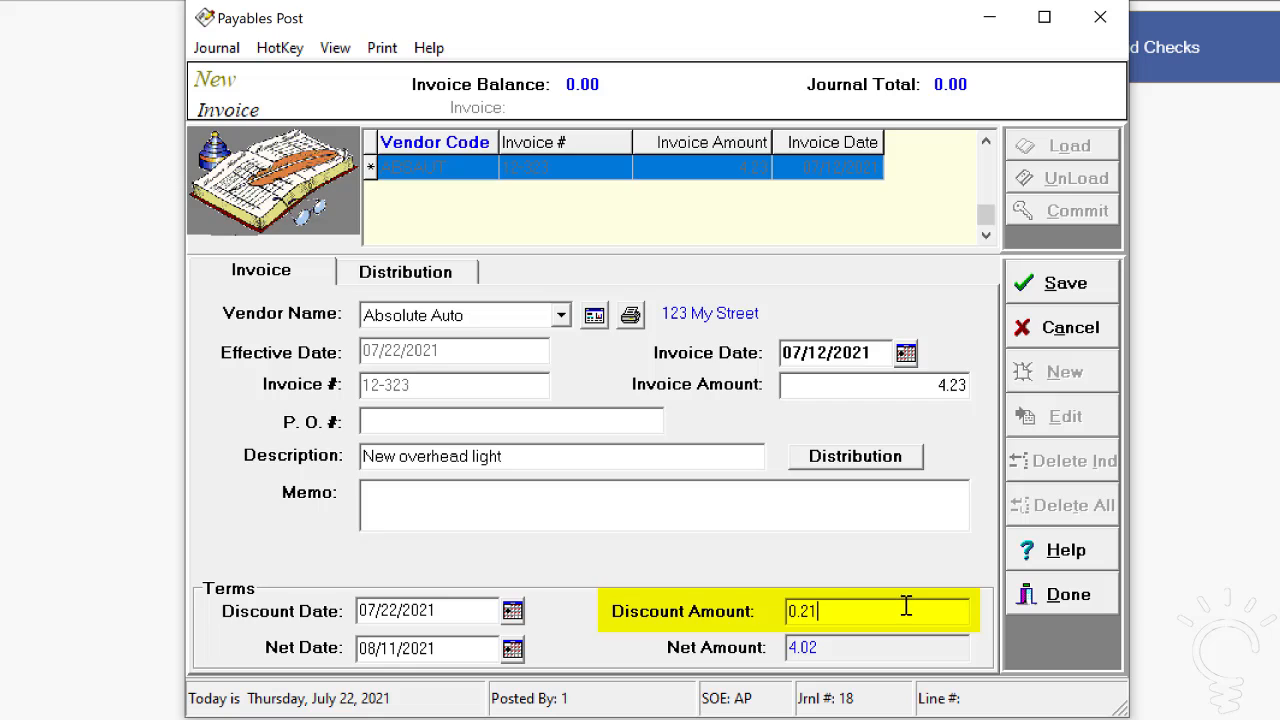
key(BackSpace)
key(BackSpace)
key(BackSpace)
key(BackSpace)
text(0)
key(Tab)
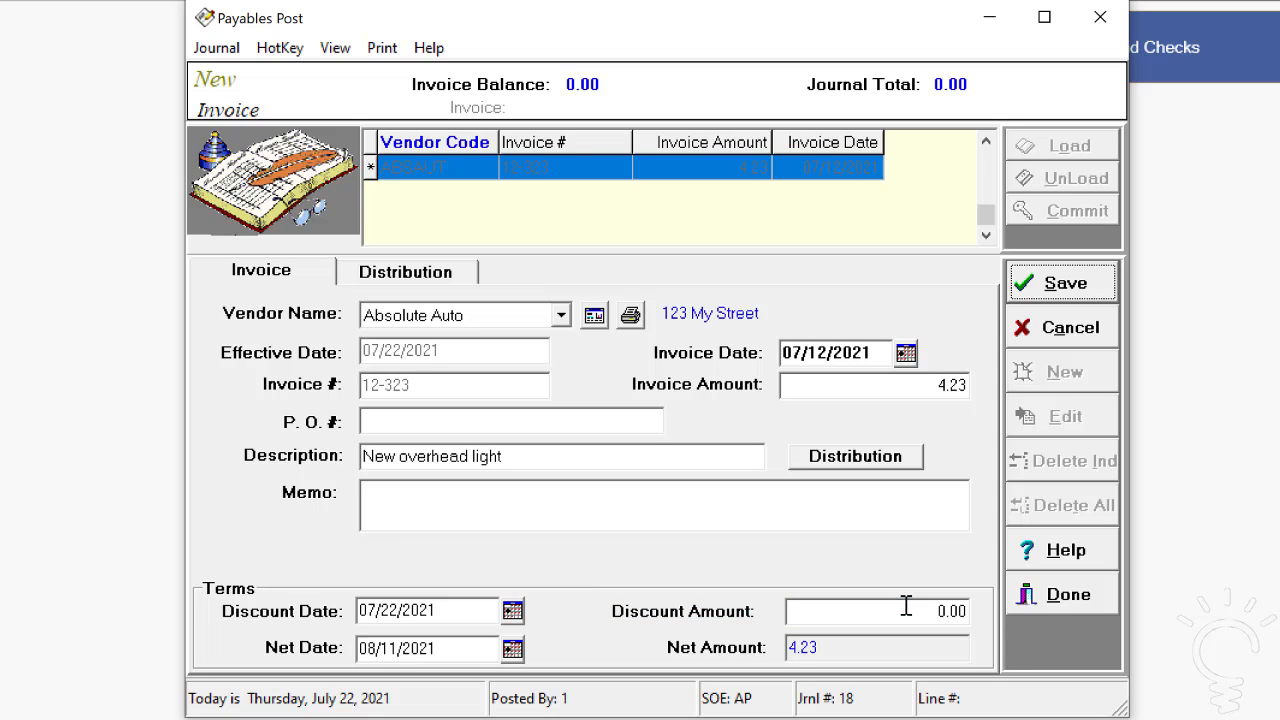
Add a distribution line to the invoice with quantity 2 and the description "New overhead light 2 pack"
click(854, 467)
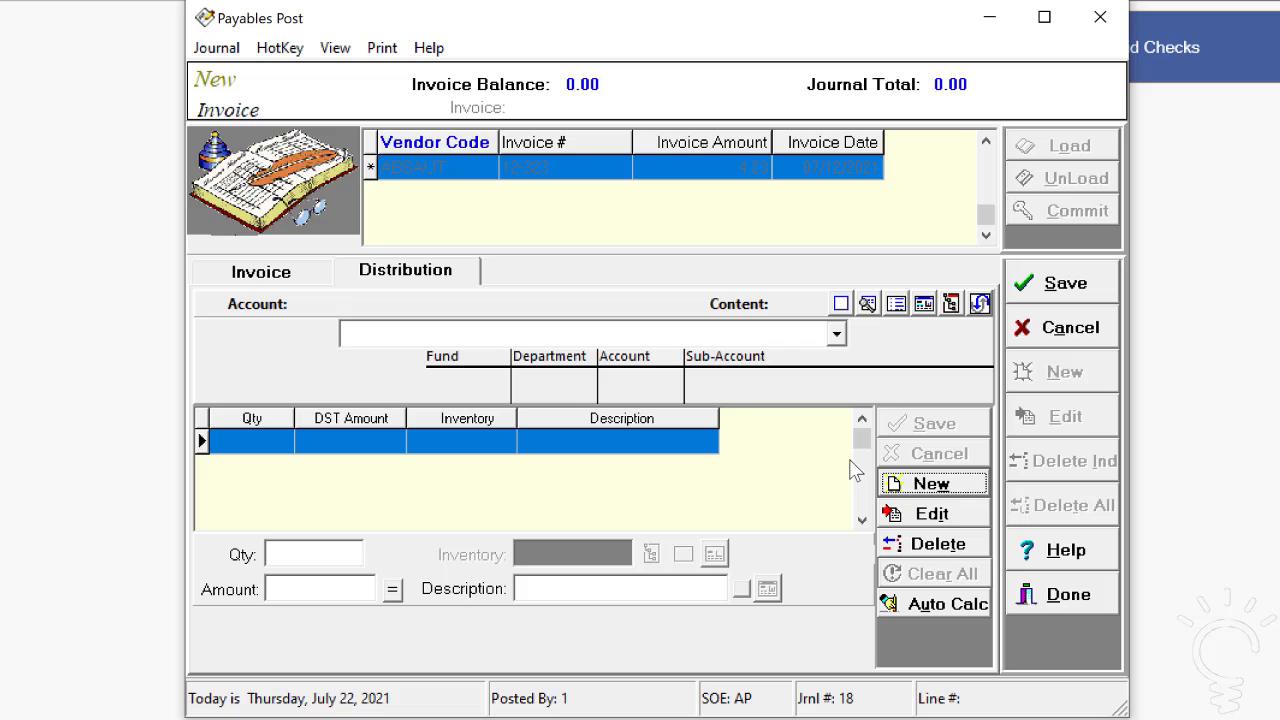
click(897, 487)
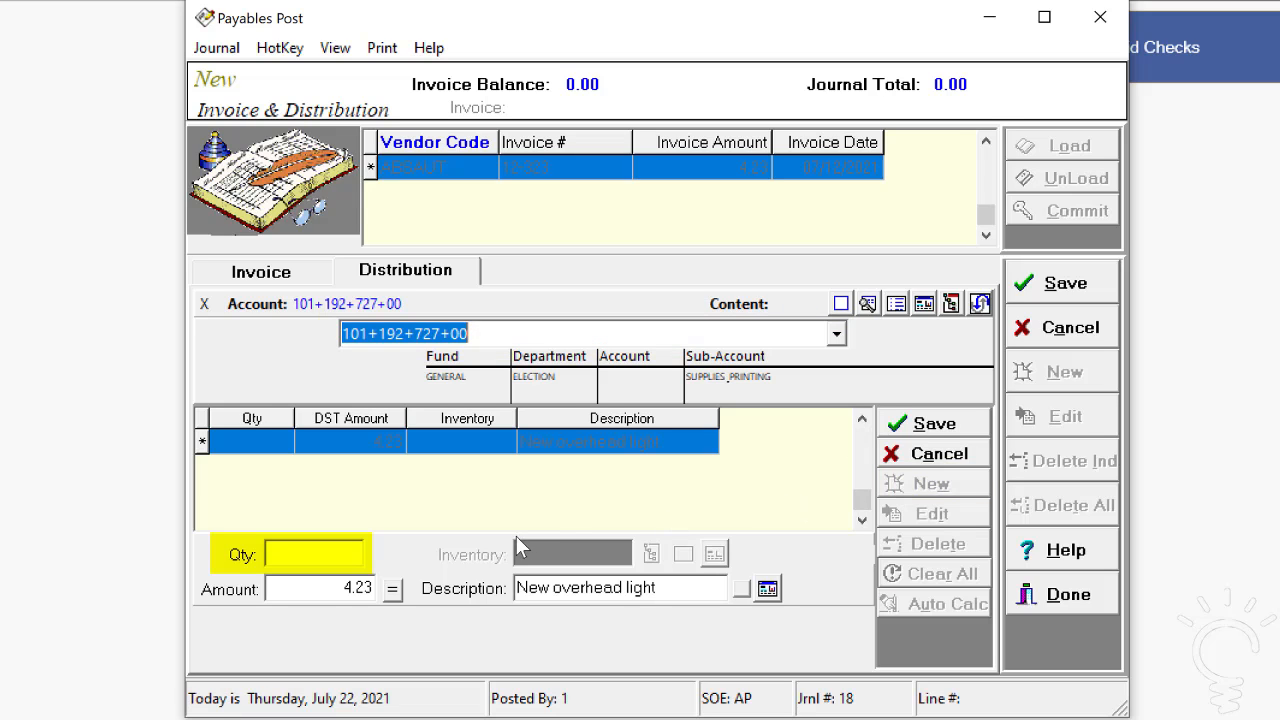
click(306, 556)
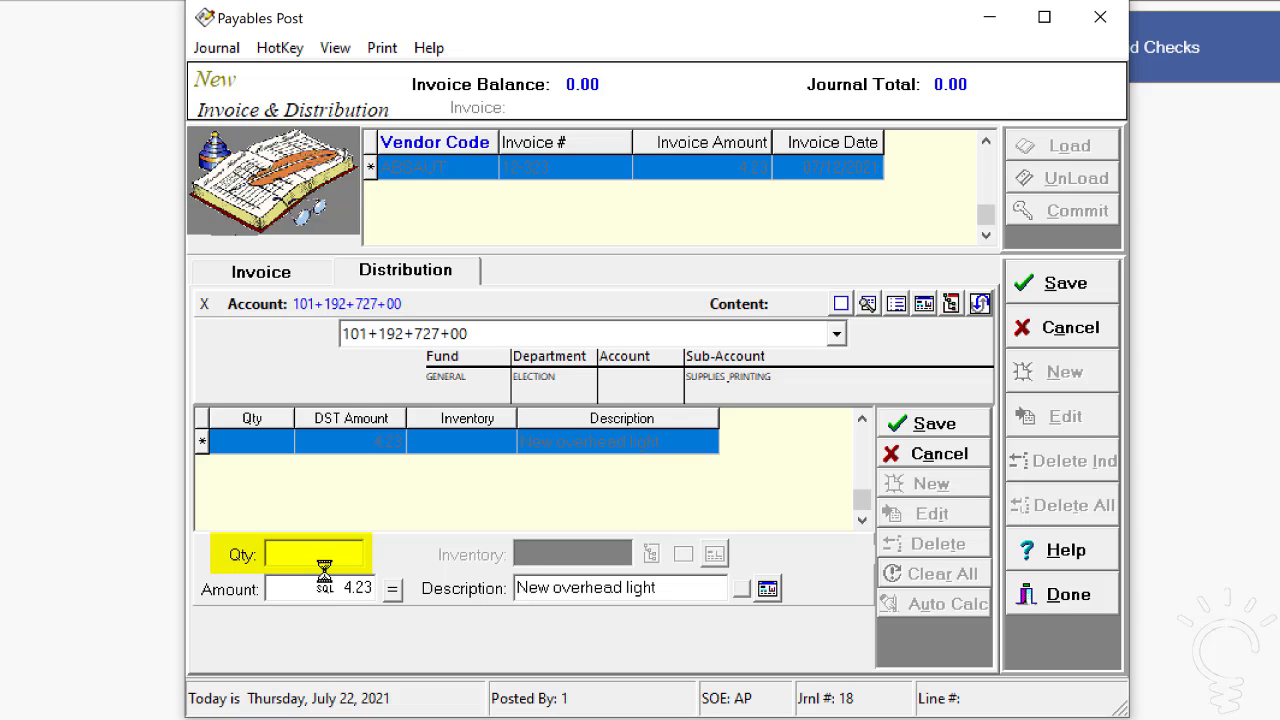
text(2)
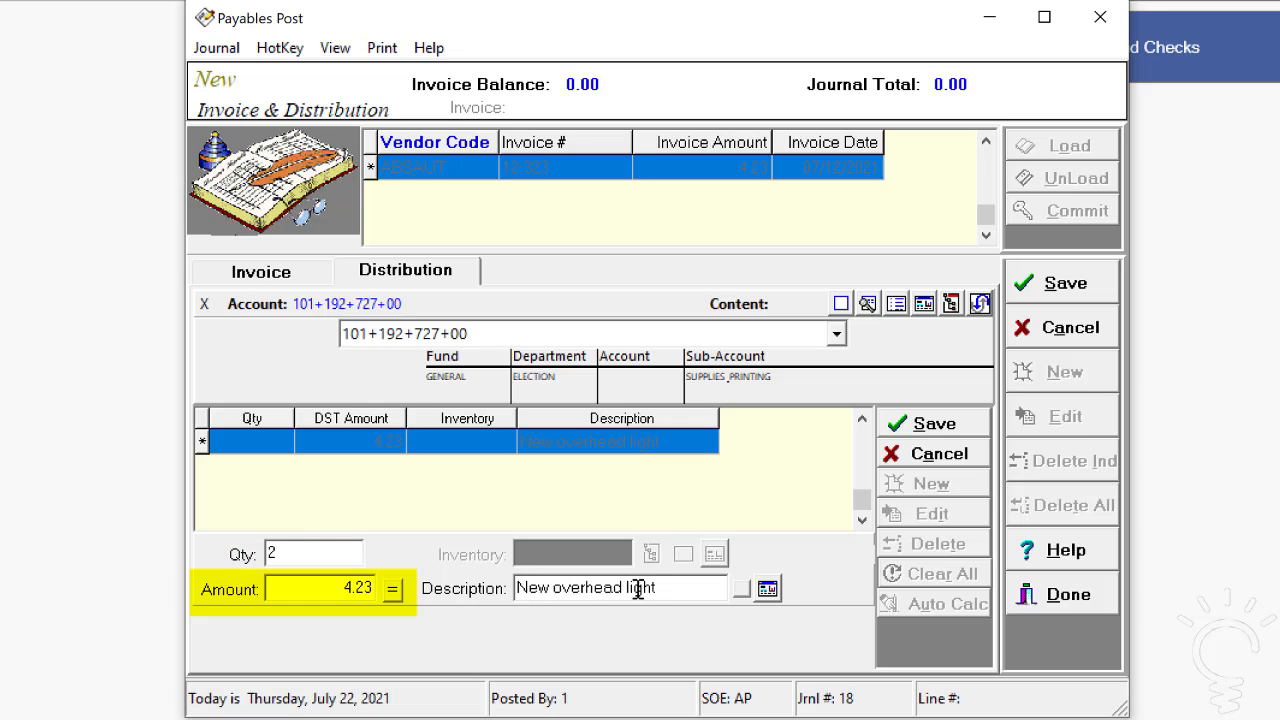
key(Tab)
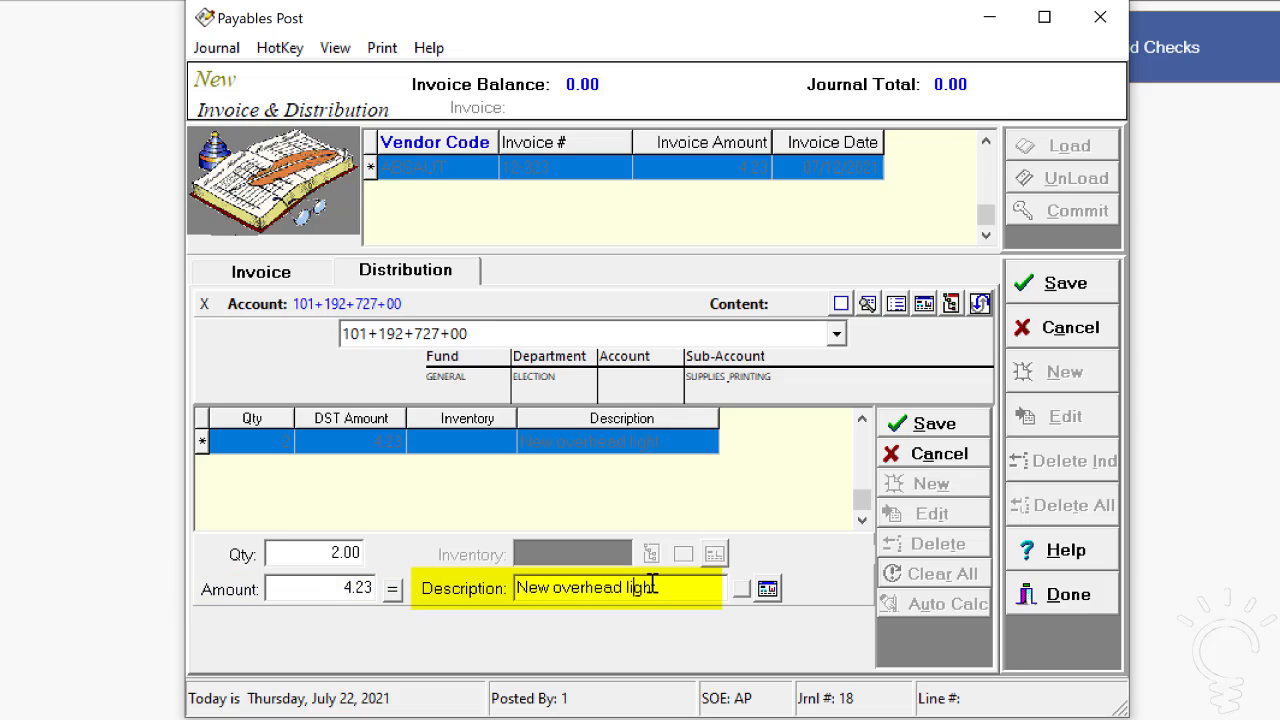
text(2 pack)
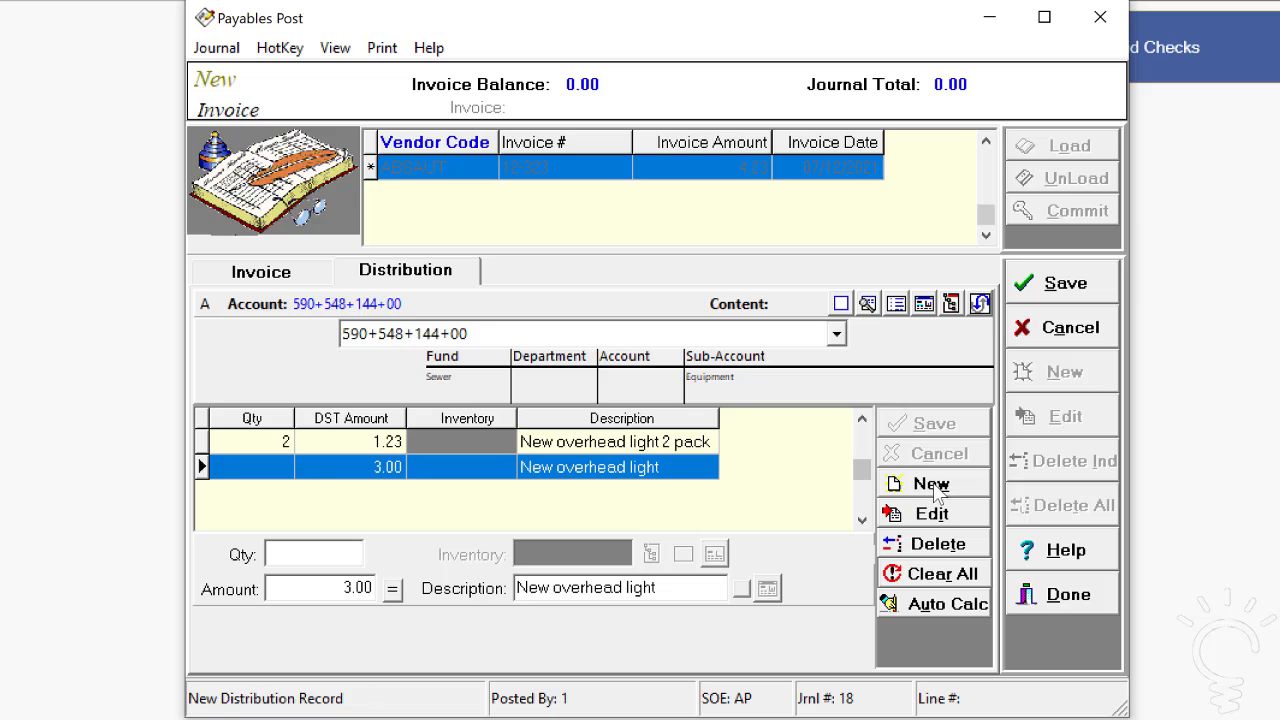
Save the invoice and commit the journal with the description "april bills"
click(1036, 287)
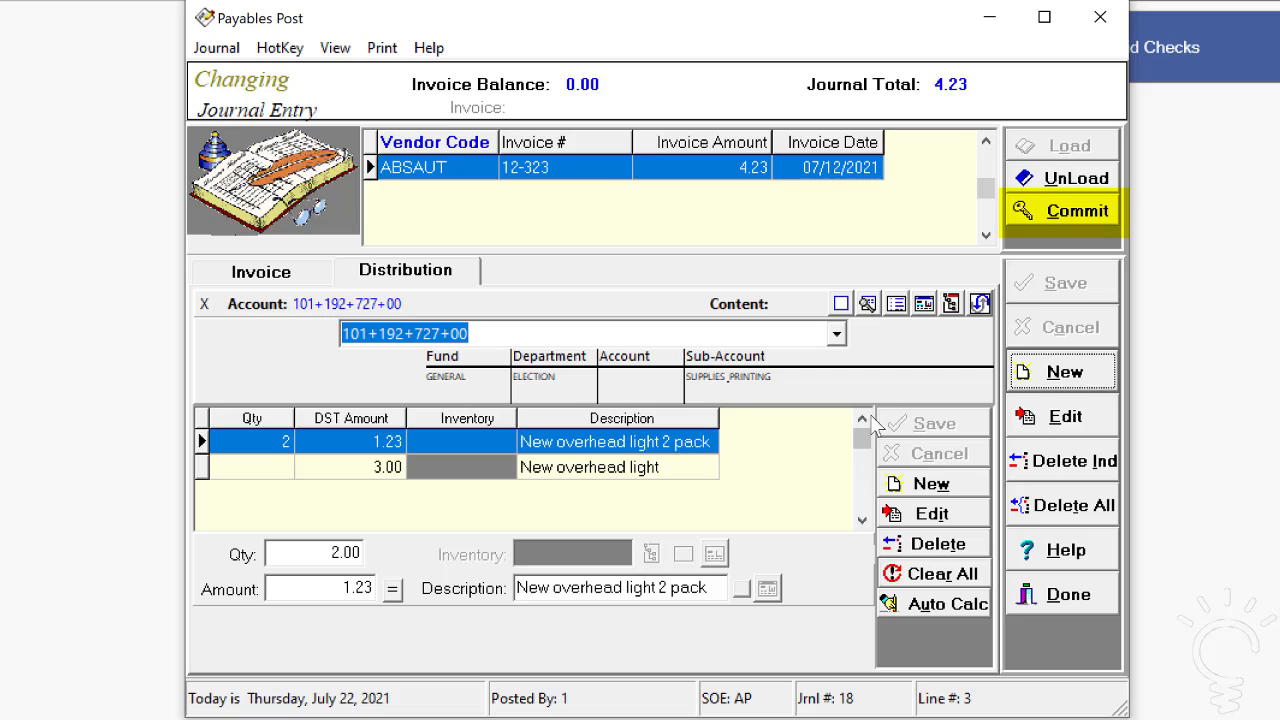
click(1038, 232)
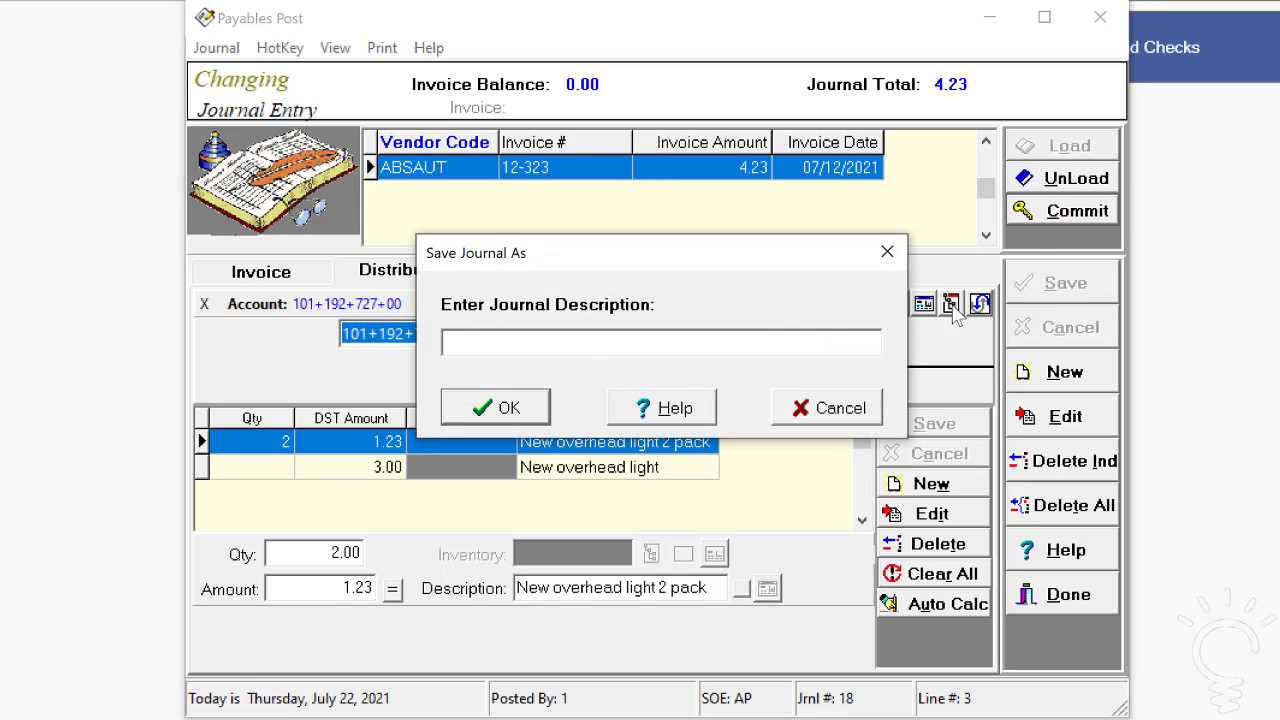
text(april bills)
click(453, 408)
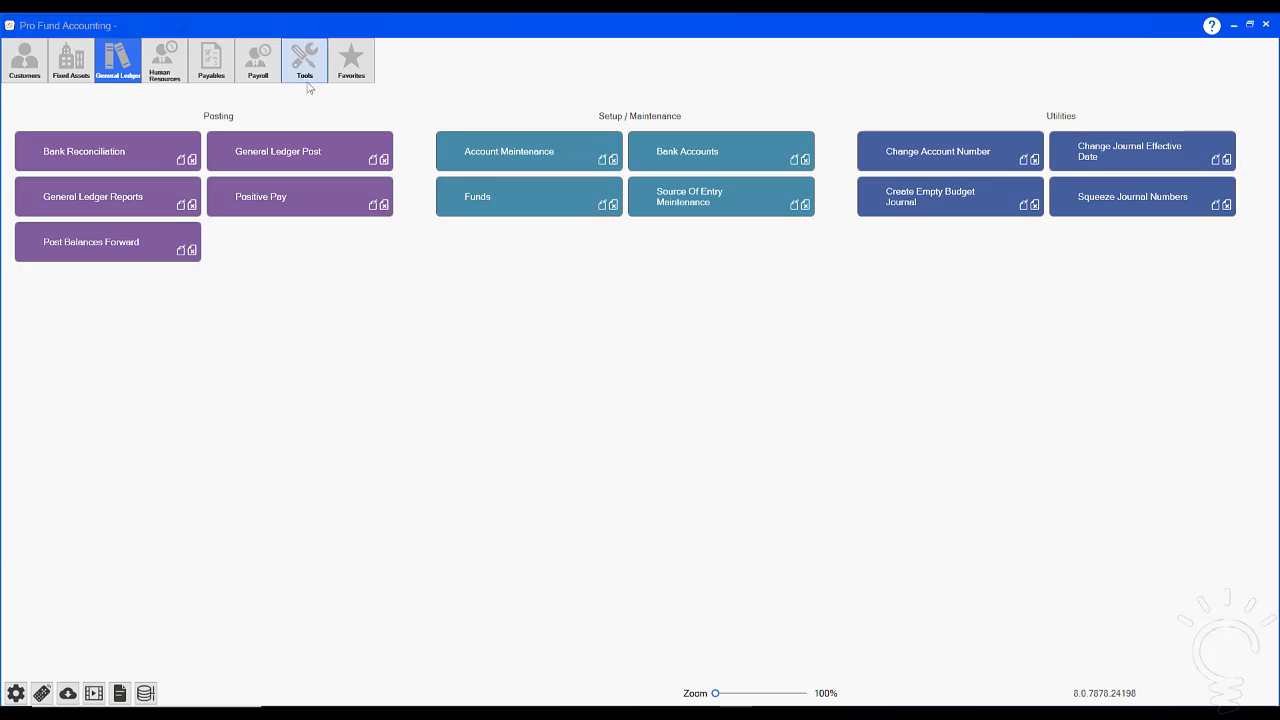
Open Pay Invoices from the Payables module and start loading unpaid invoices
click(212, 62)
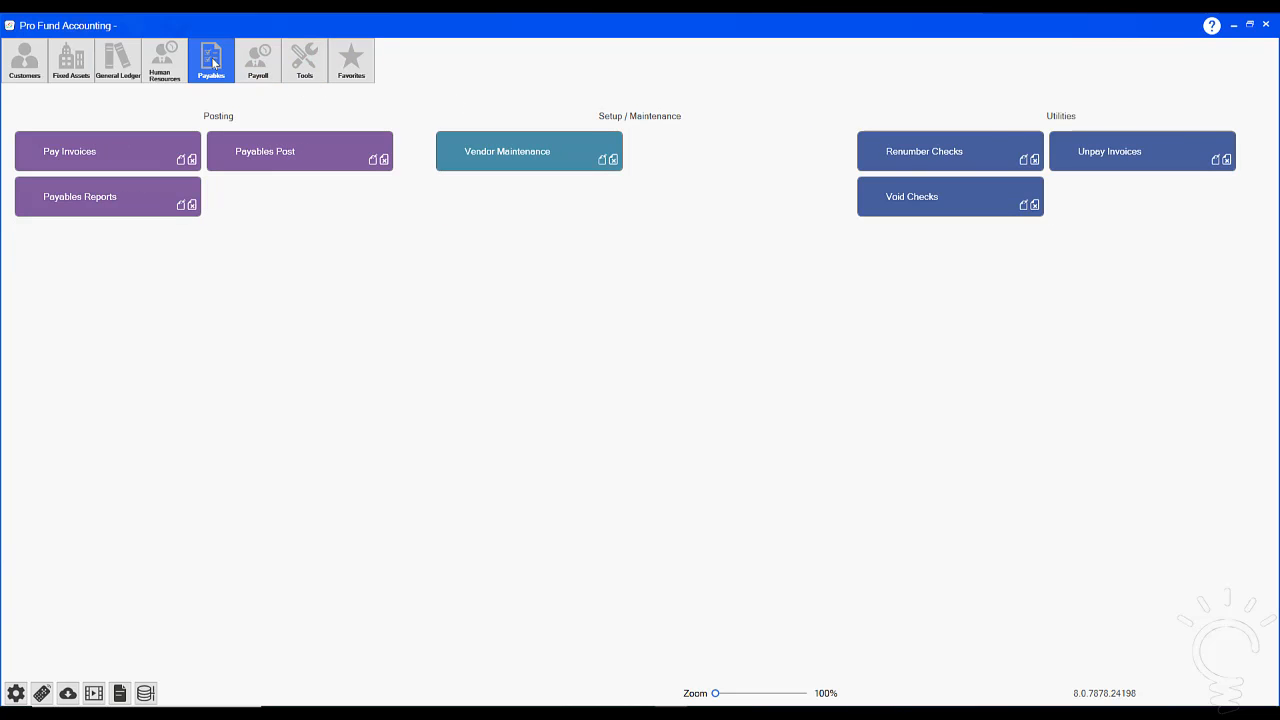
click(136, 141)
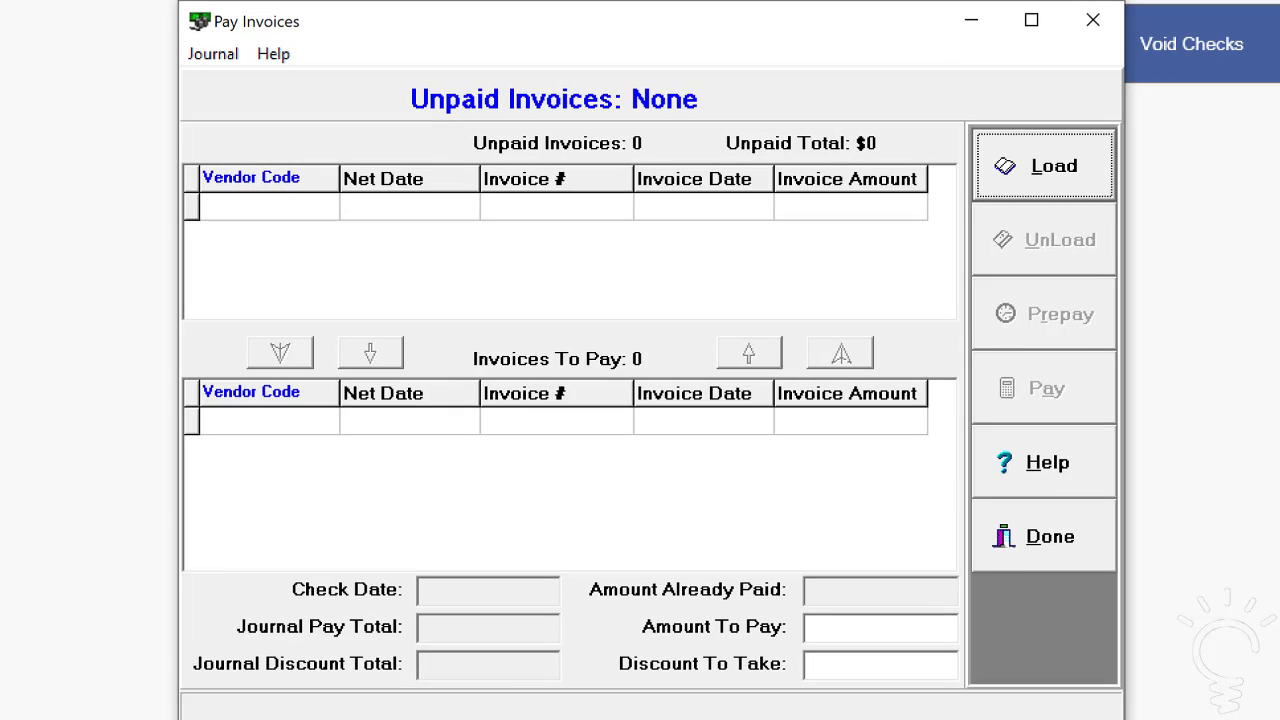
click(988, 166)
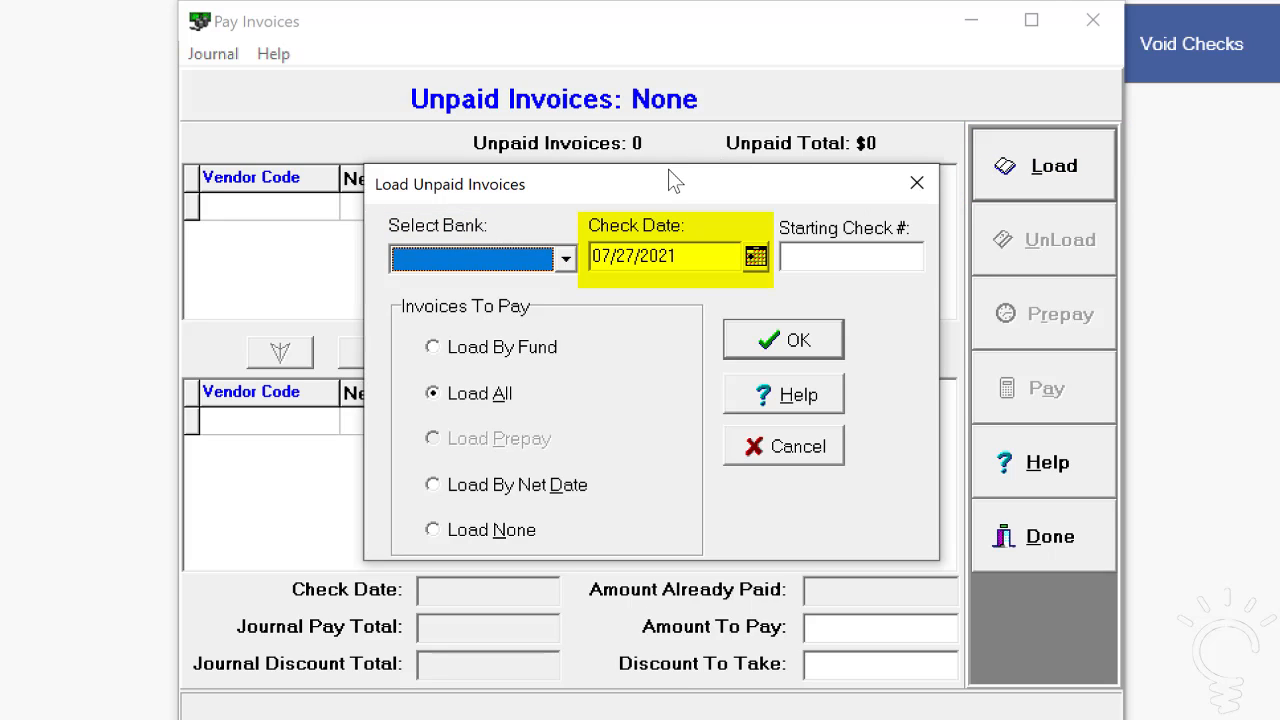
Load unpaid invoices by fund for fund 407 Police Fund, using Hudson Savings and starting check number 1258
click(566, 259)
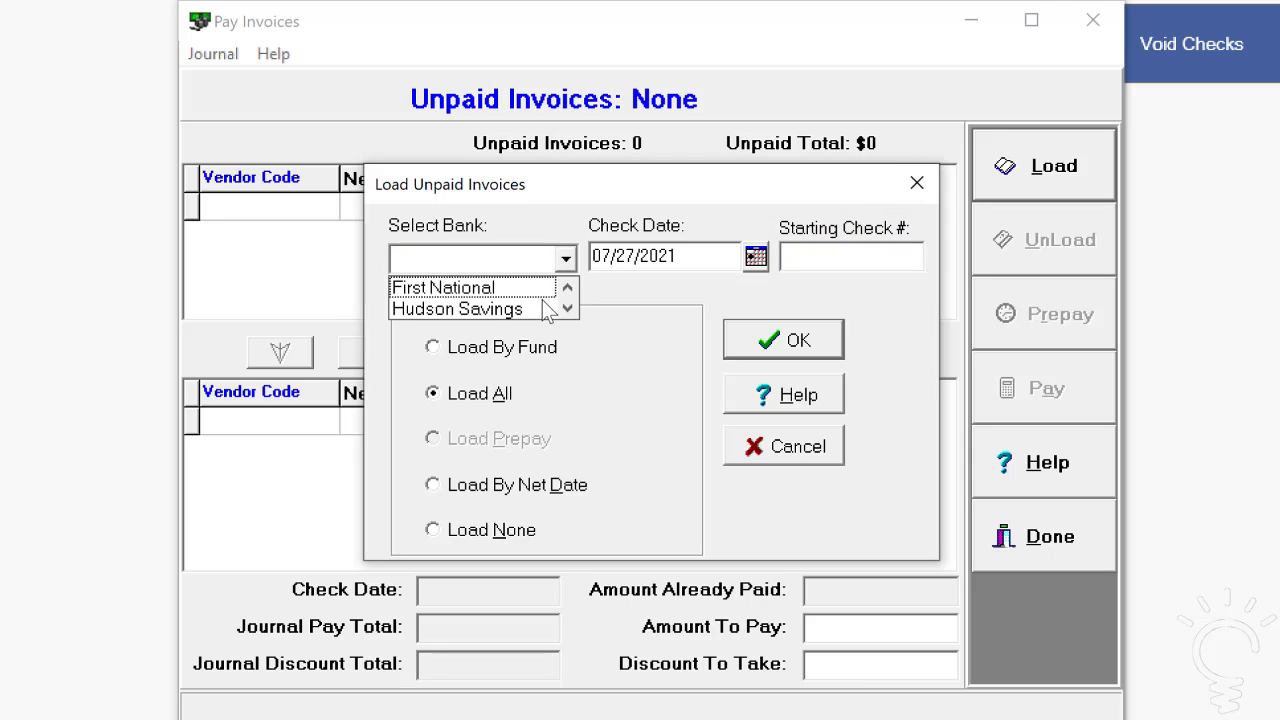
click(540, 308)
click(796, 263)
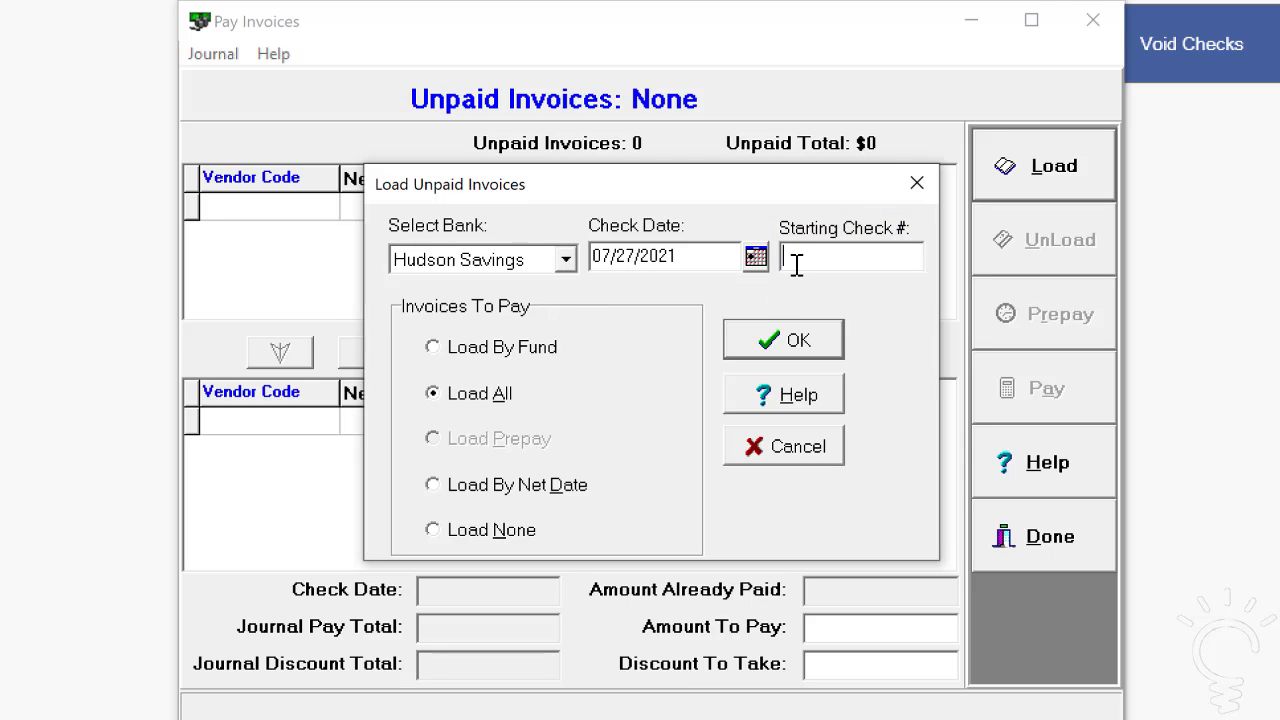
text(1258)
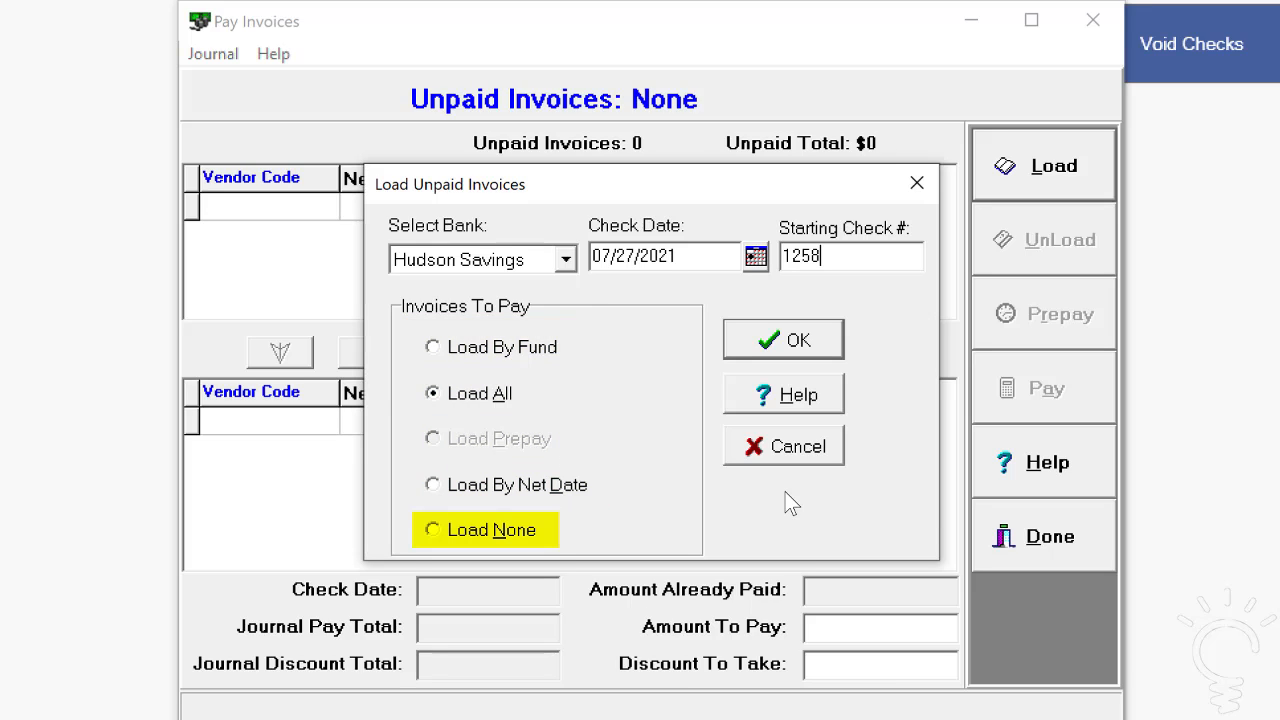
click(549, 360)
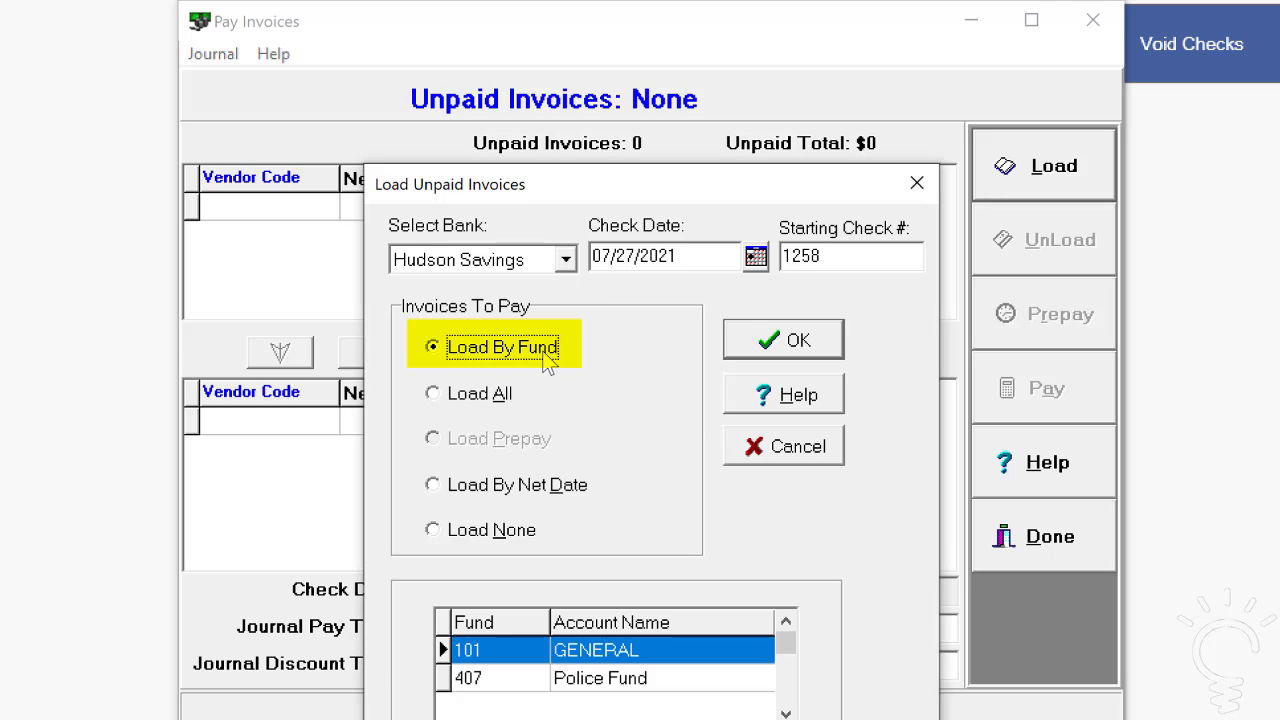
click(577, 680)
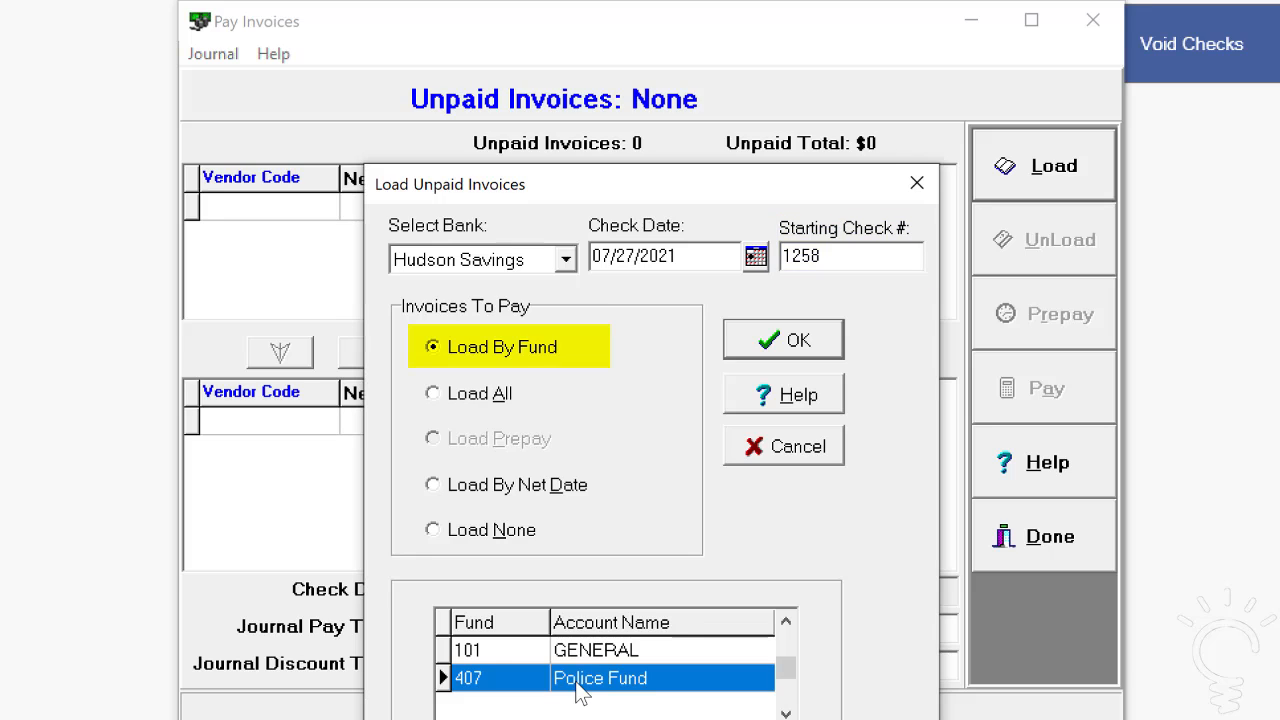
click(781, 345)
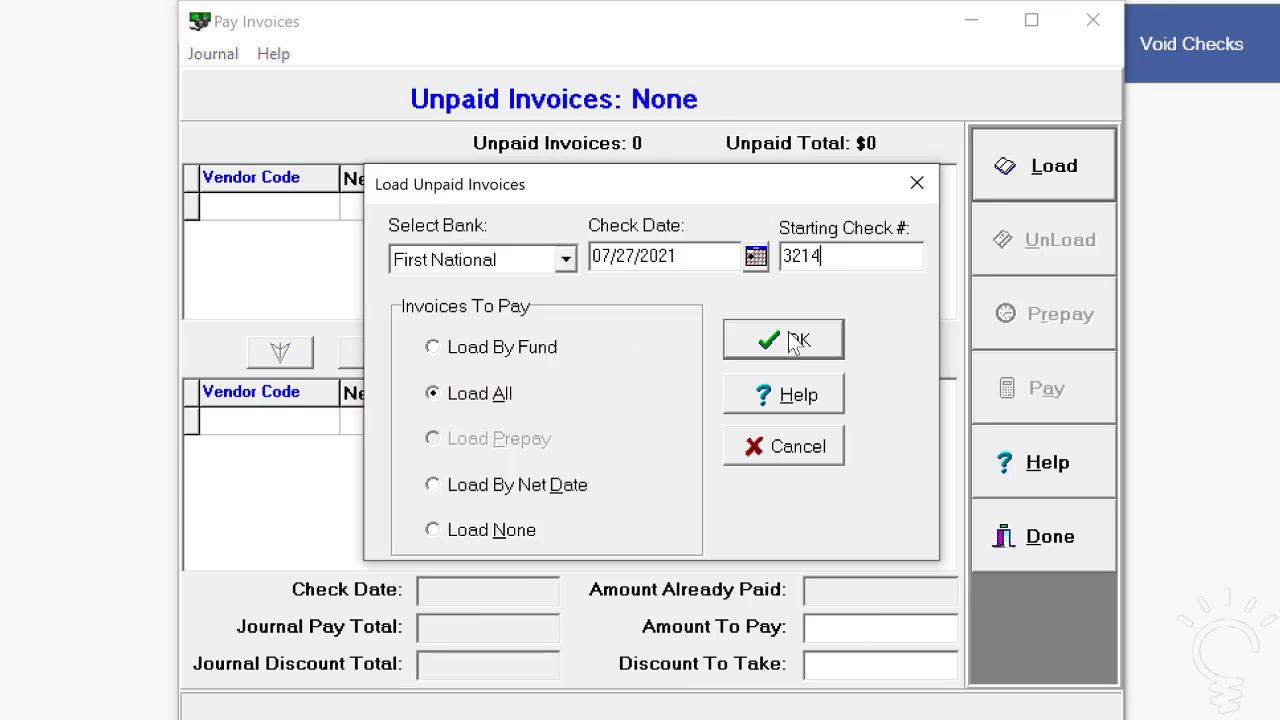
Try loading the First National unpaid invoices by net date on or before 07/27/2021, with starting check number 34543
click(795, 340)
text(3)
click(485, 486)
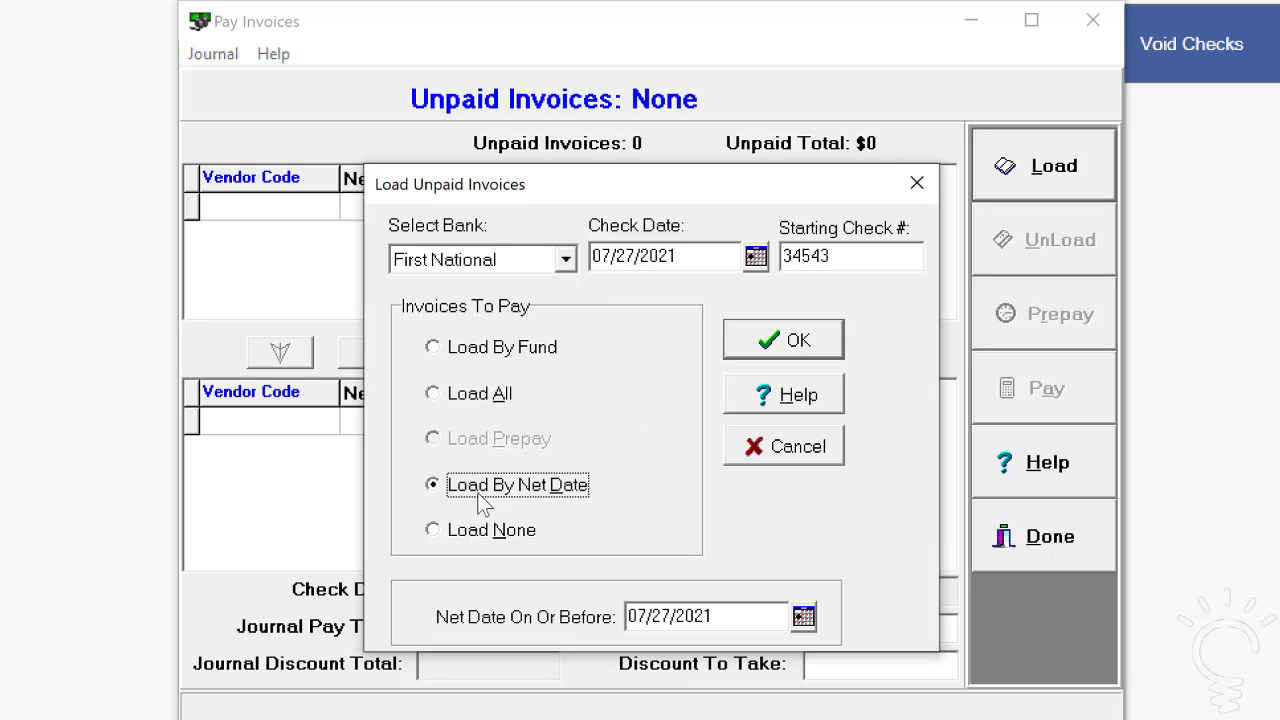
click(667, 617)
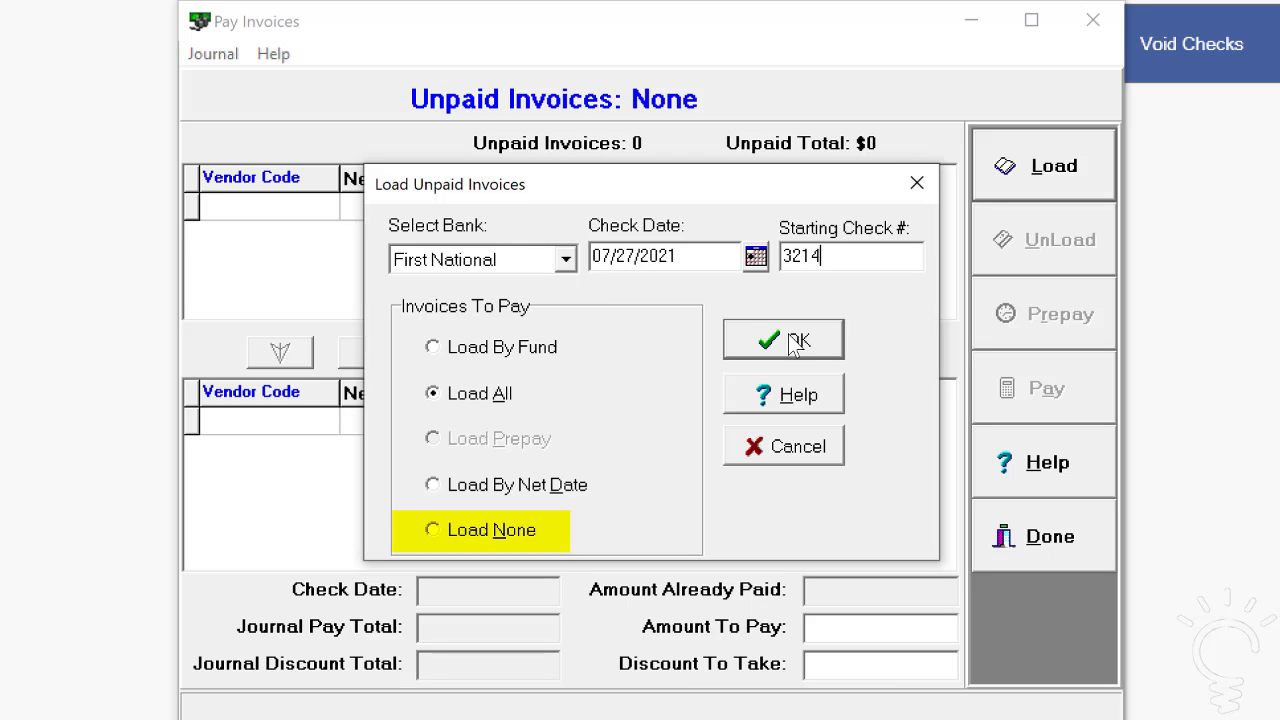
Load all unpaid invoices for First National with starting check number 3214 and remove the AVALUE invoice from payment
click(794, 341)
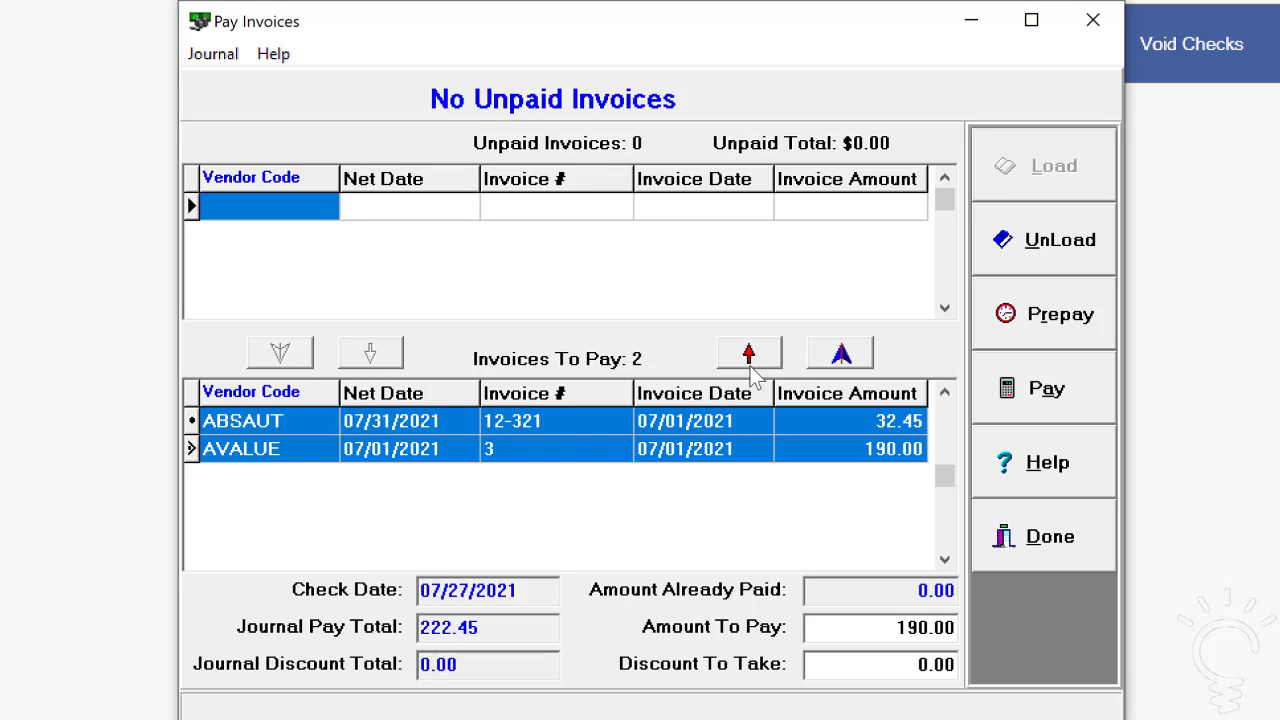
click(715, 450)
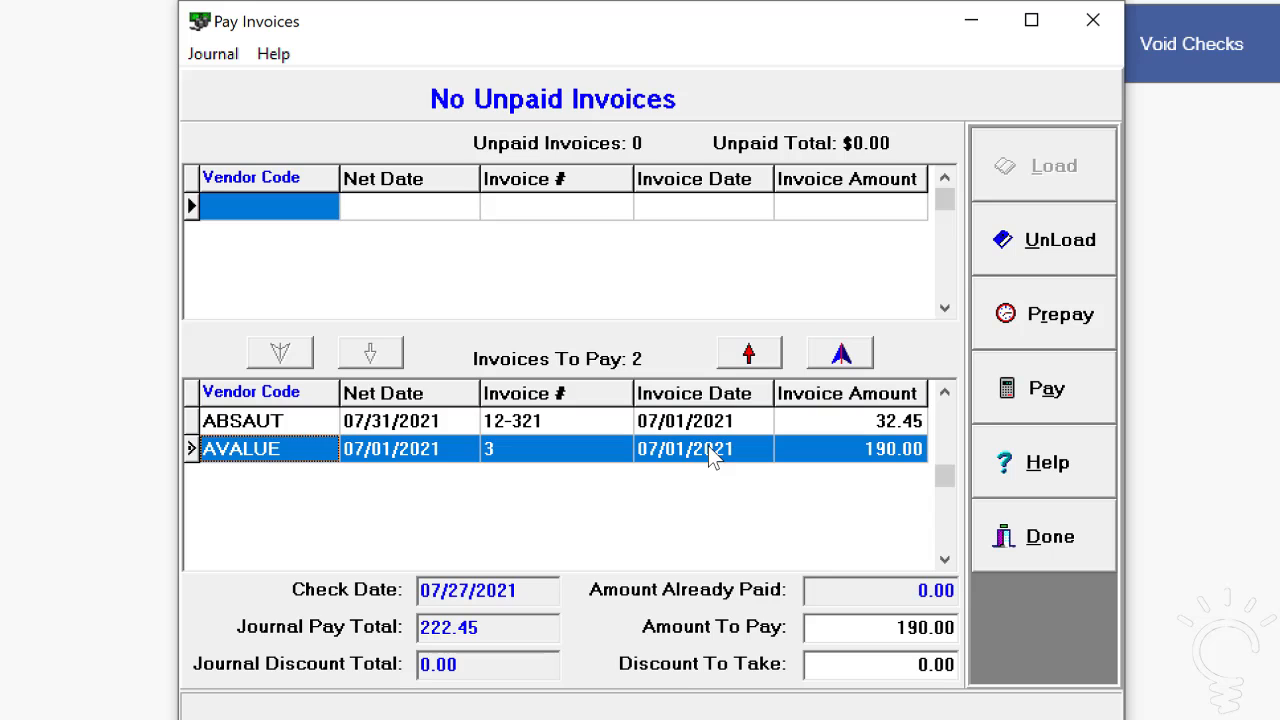
click(750, 355)
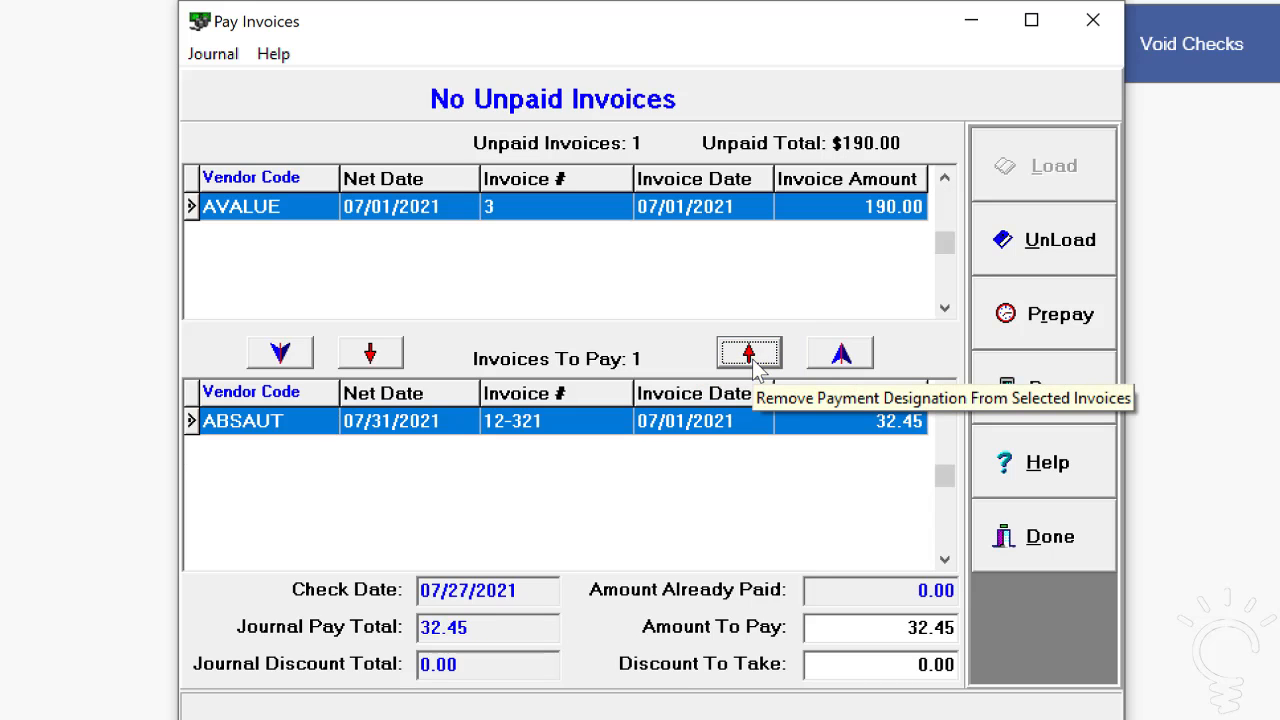
Designate the AVALUE invoice for payment, and clear and re-add the payment designation on all invoices
click(287, 214)
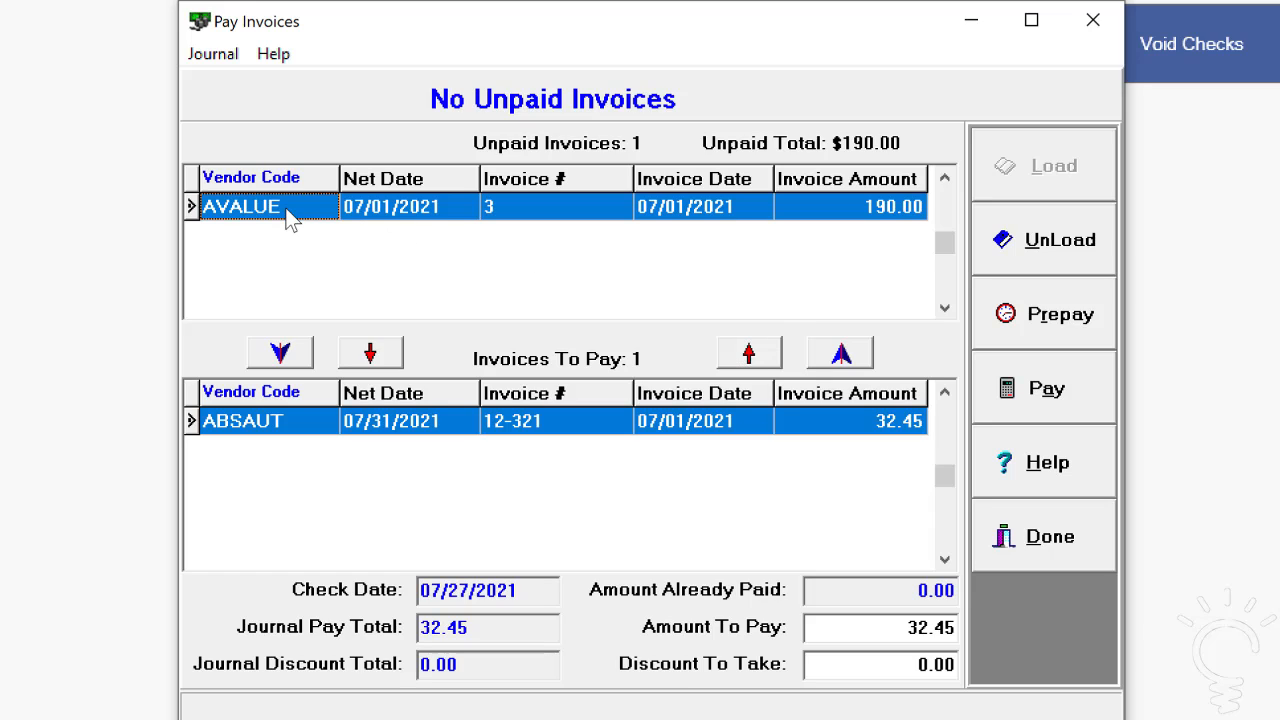
click(372, 355)
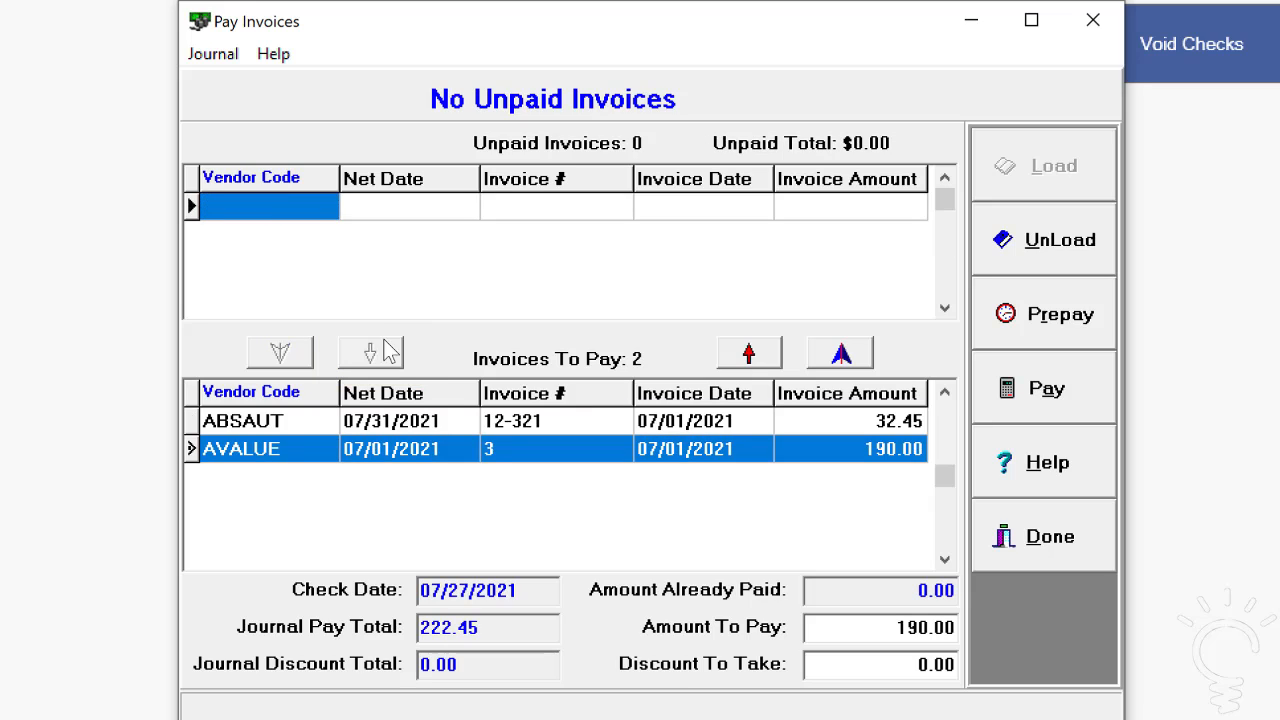
click(842, 356)
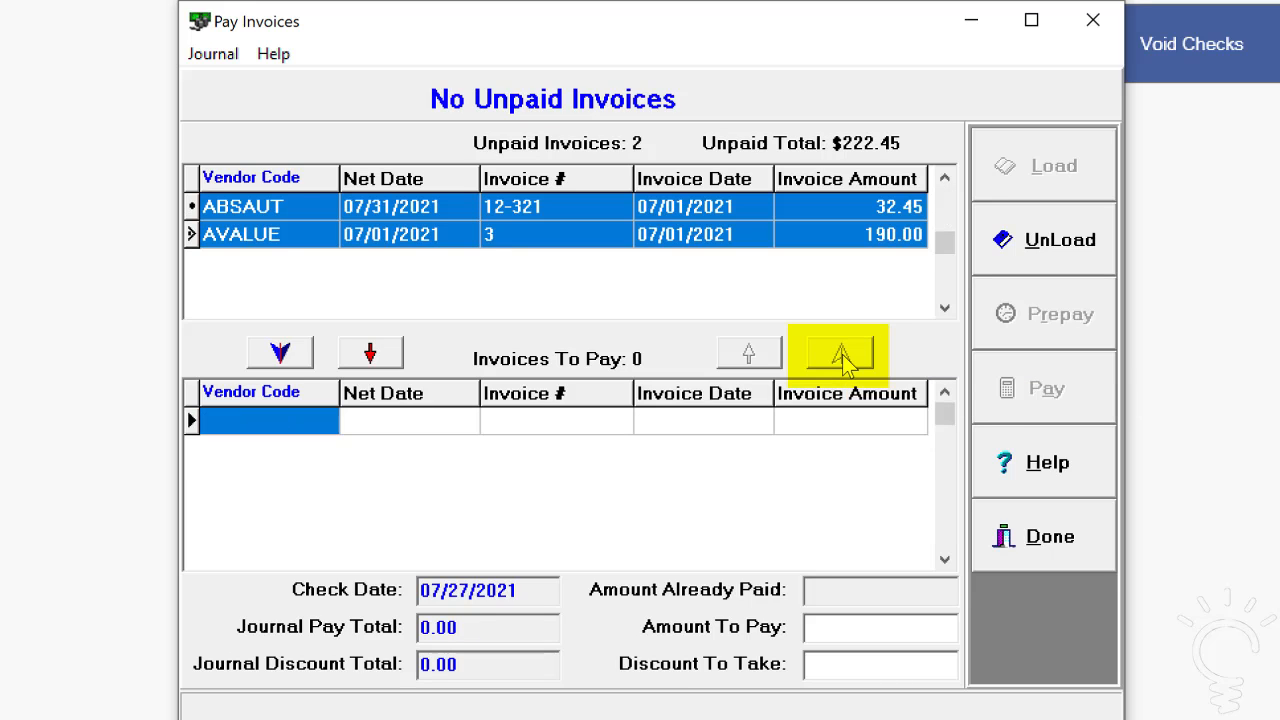
click(280, 354)
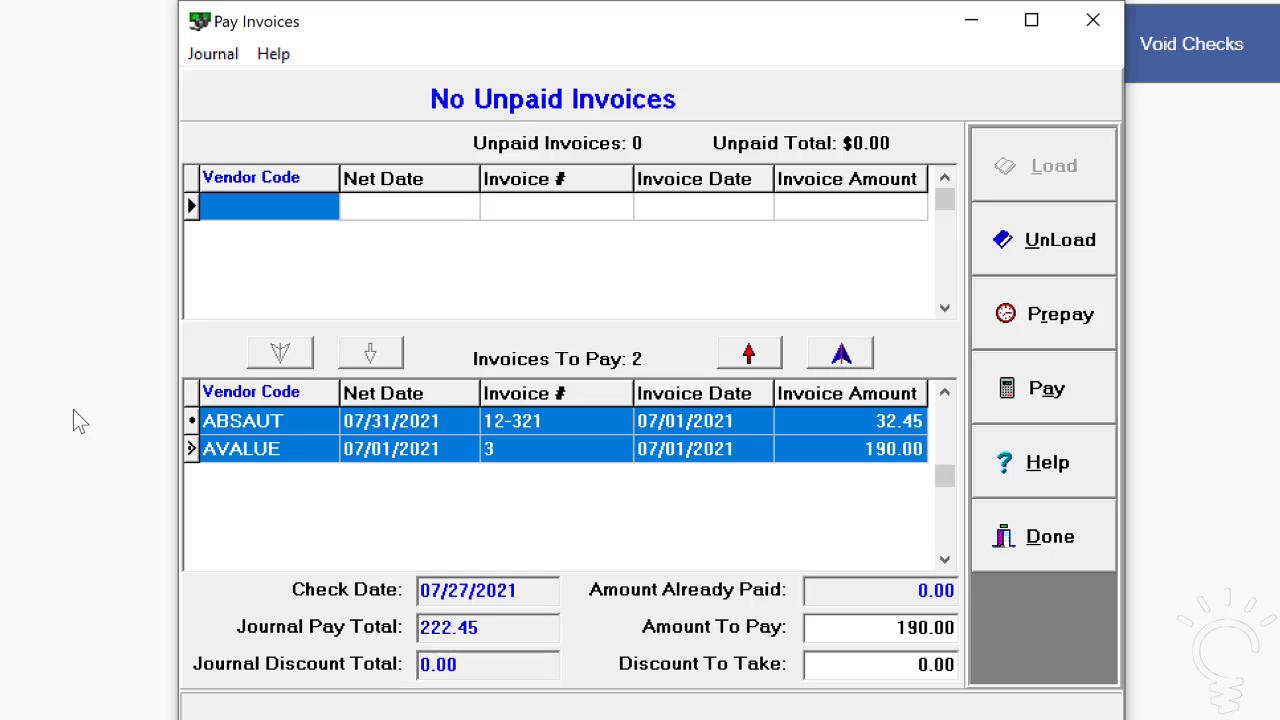
Pay the selected invoices with an effective date of 07/27/2021
click(998, 390)
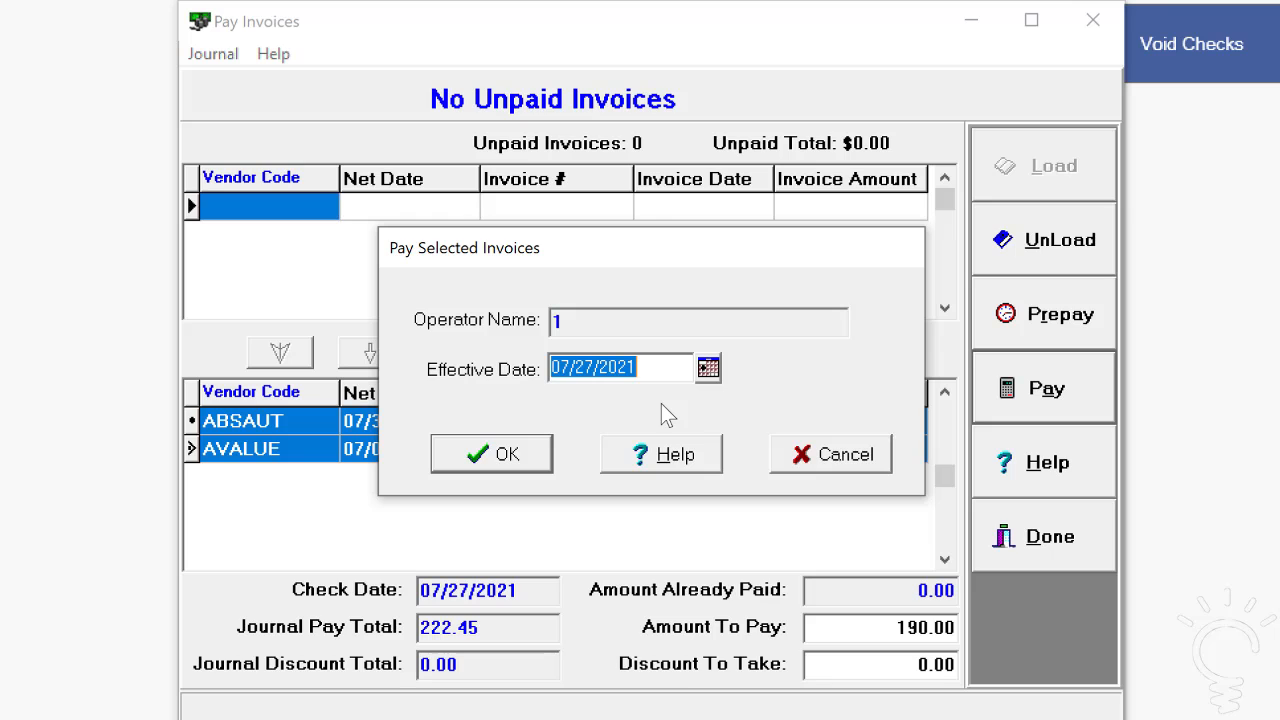
click(495, 456)
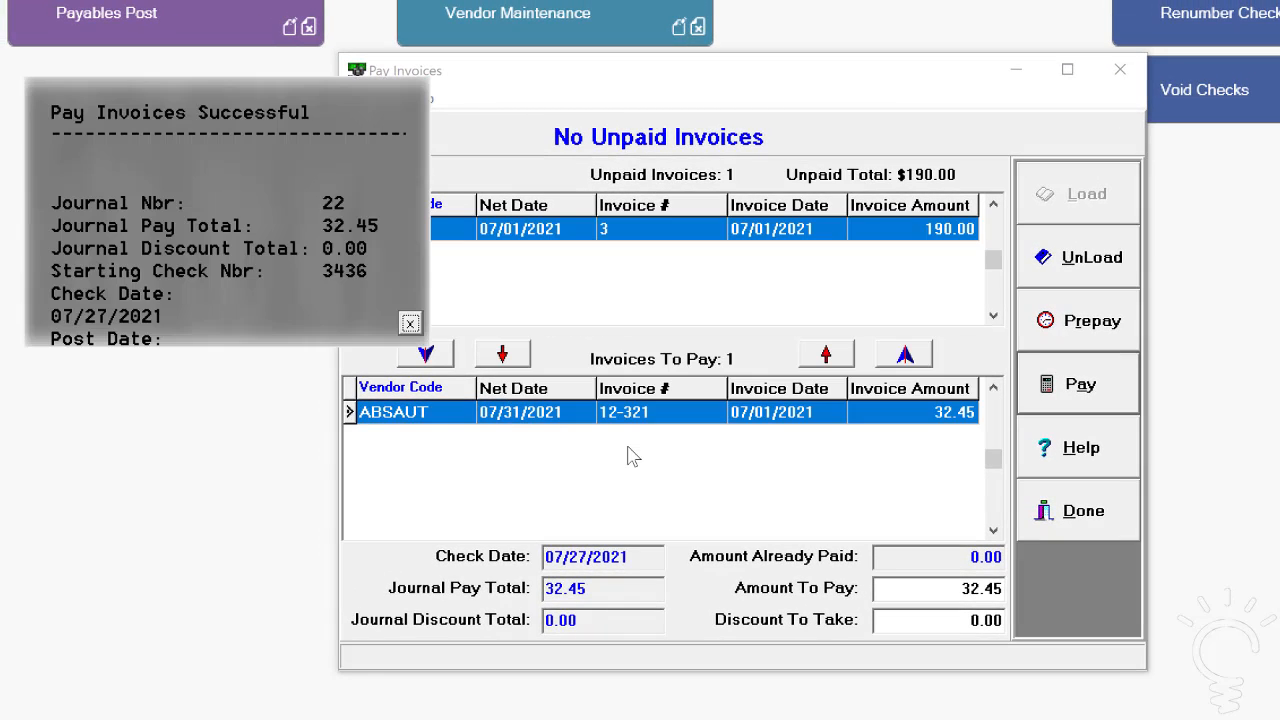
Save the ABSAUT invoice selected for payment as a prepay named July Invoices
click(1023, 338)
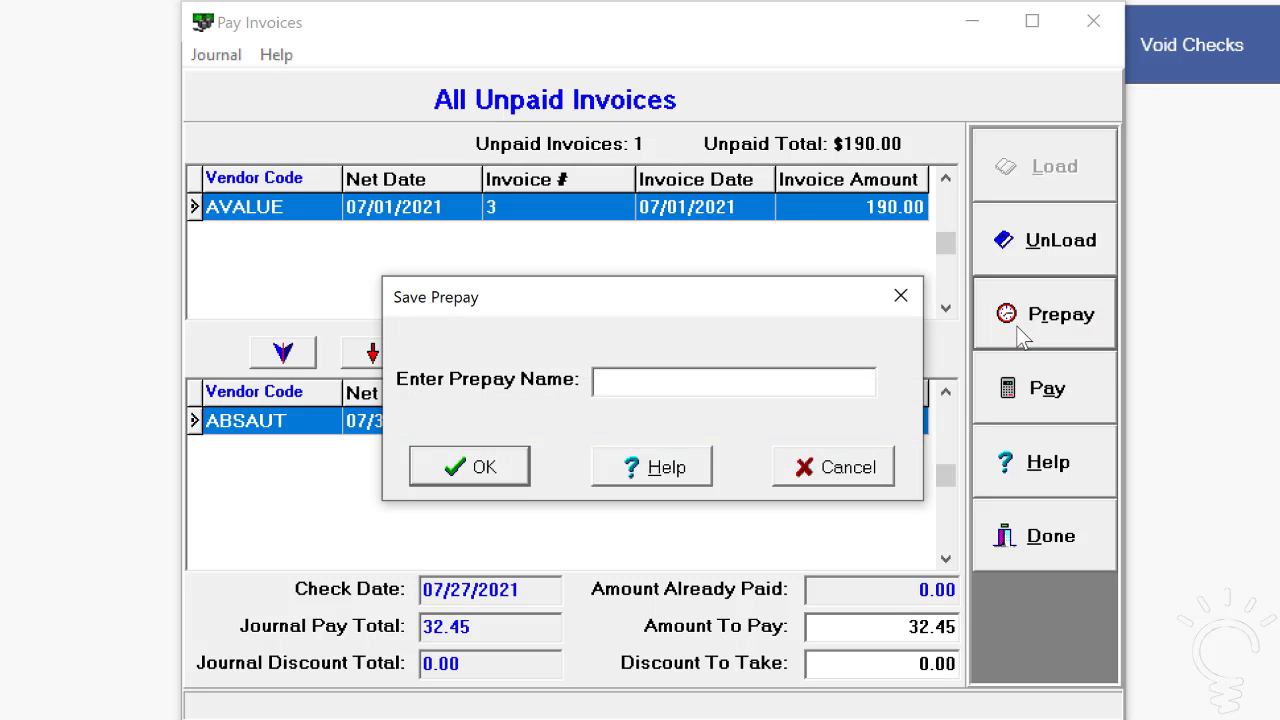
text(July Invoices)
click(478, 485)
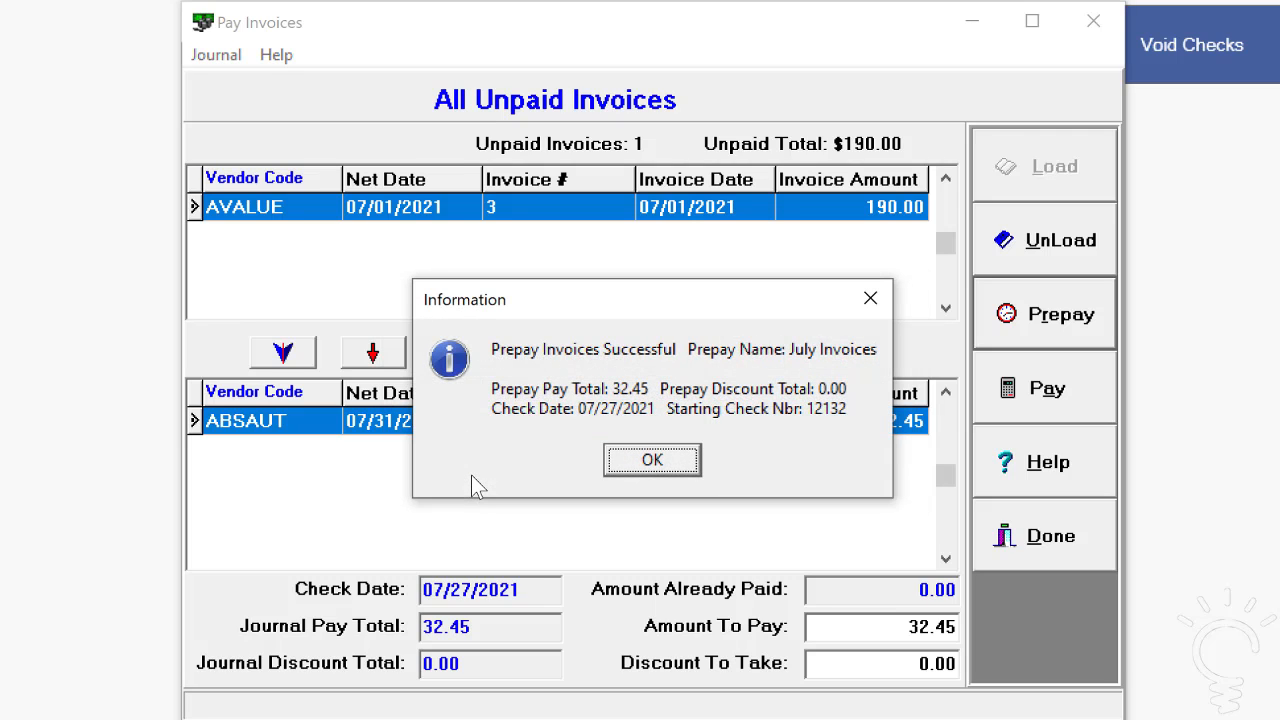
click(627, 474)
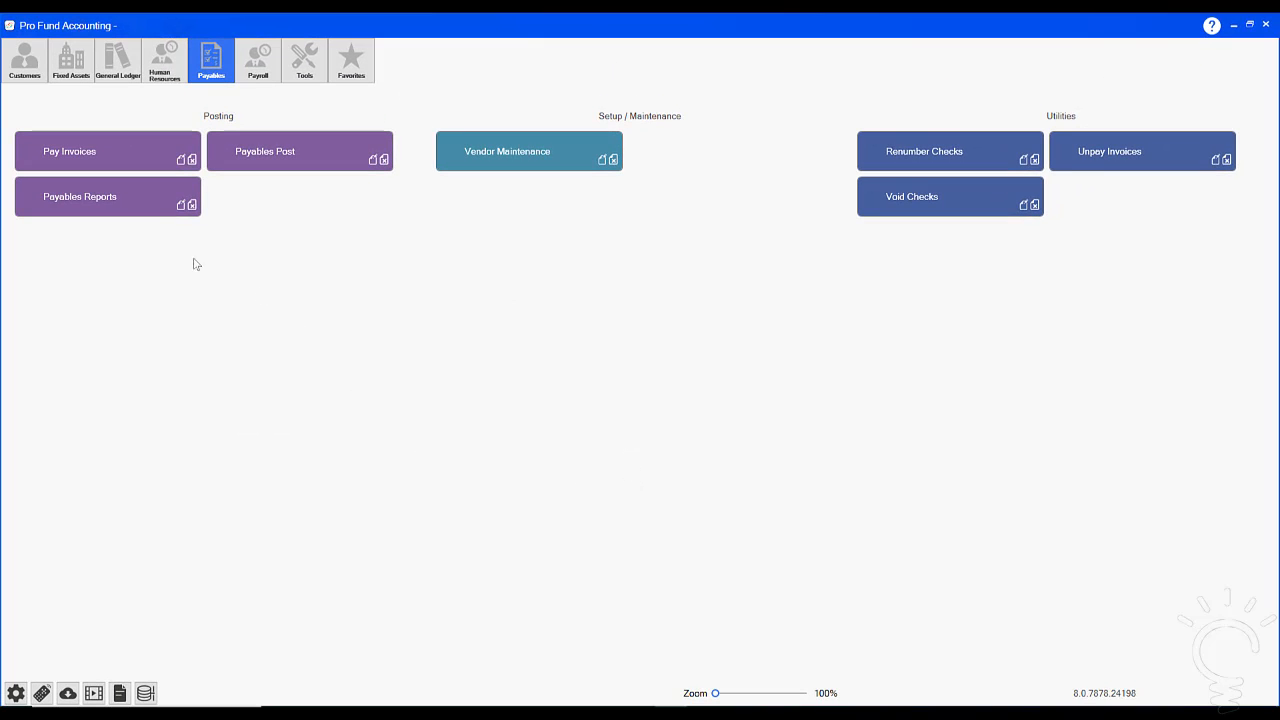
Reopen Pay Invoices, set up a First National prepay load with starting check number 2545, and delete the saved July Invoices prepay
click(96, 162)
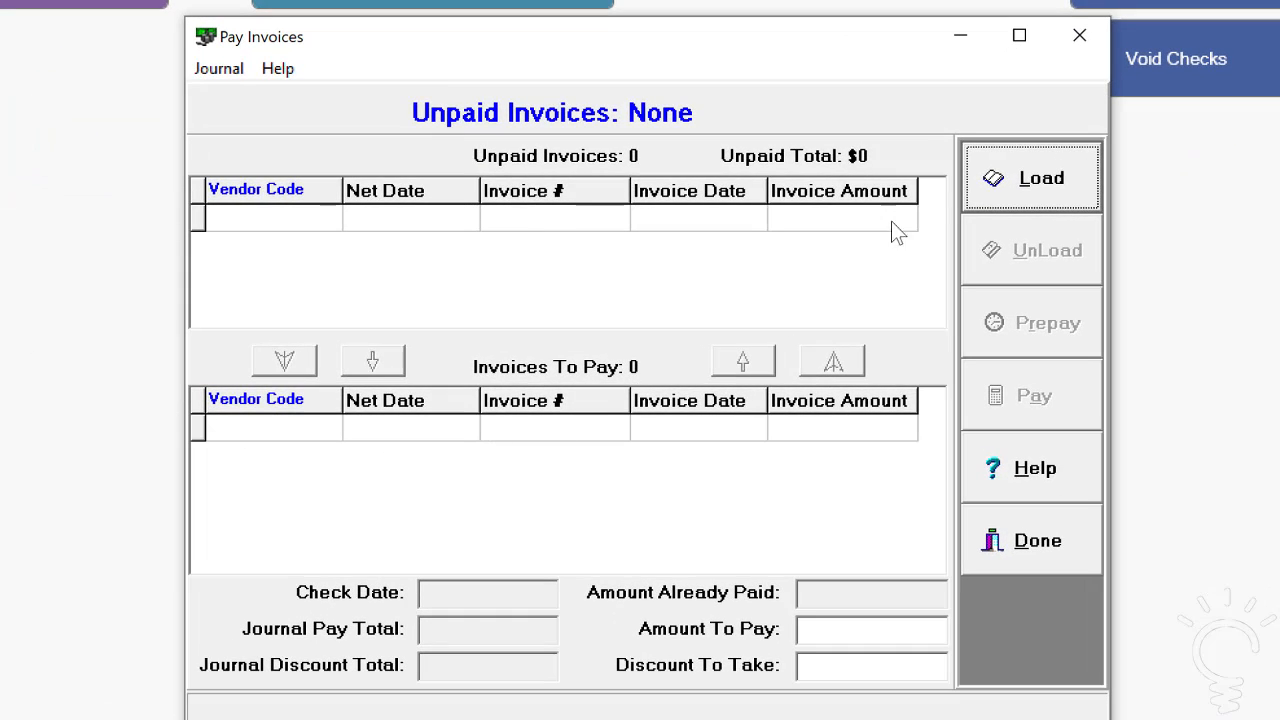
click(990, 184)
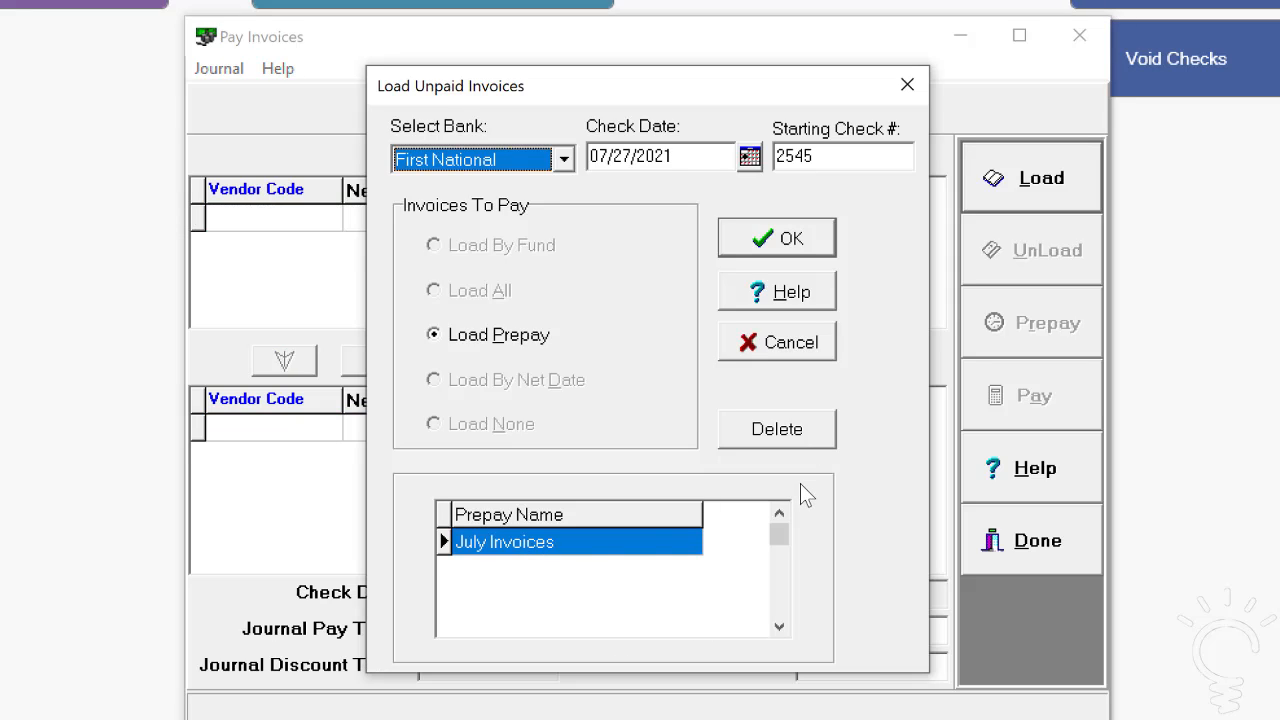
click(745, 437)
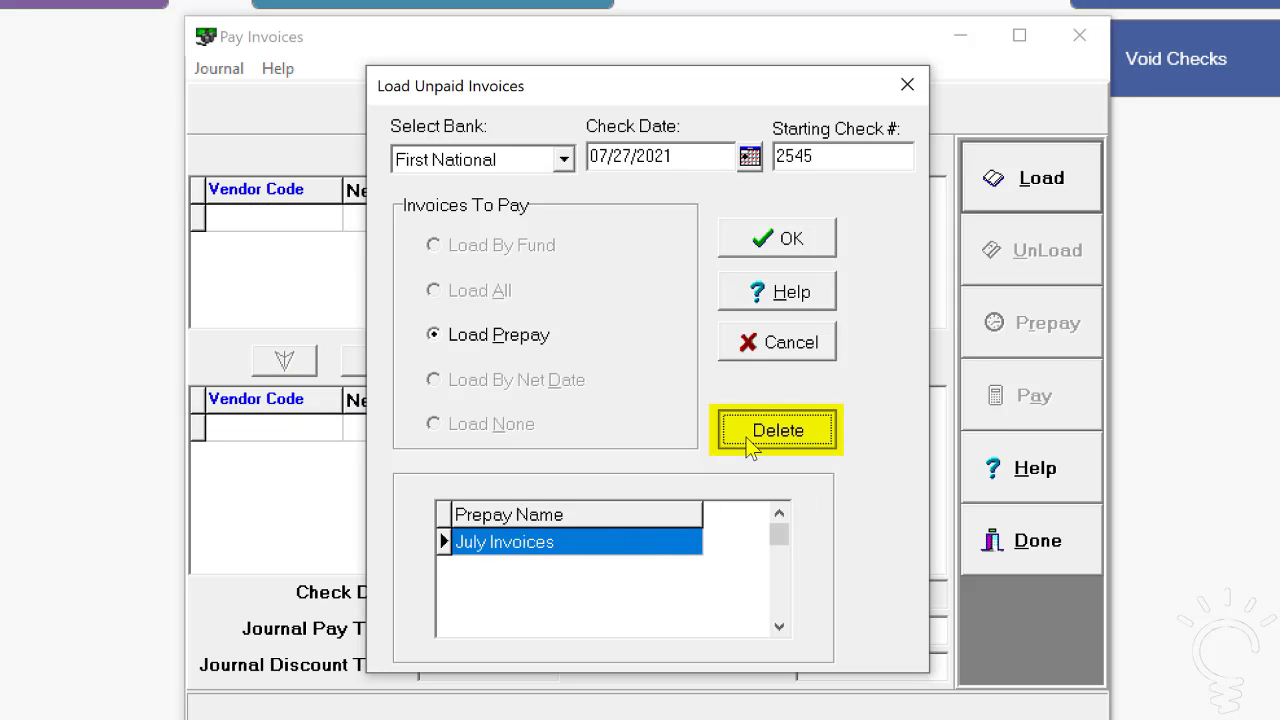
click(610, 455)
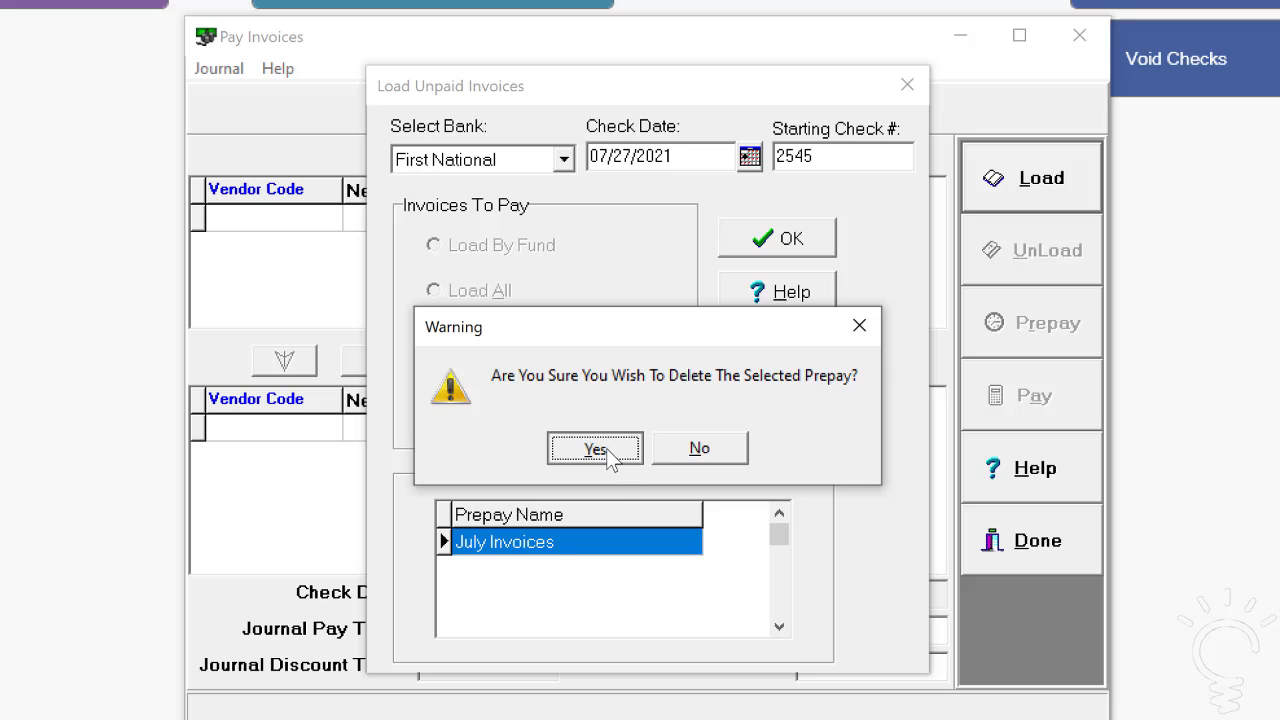